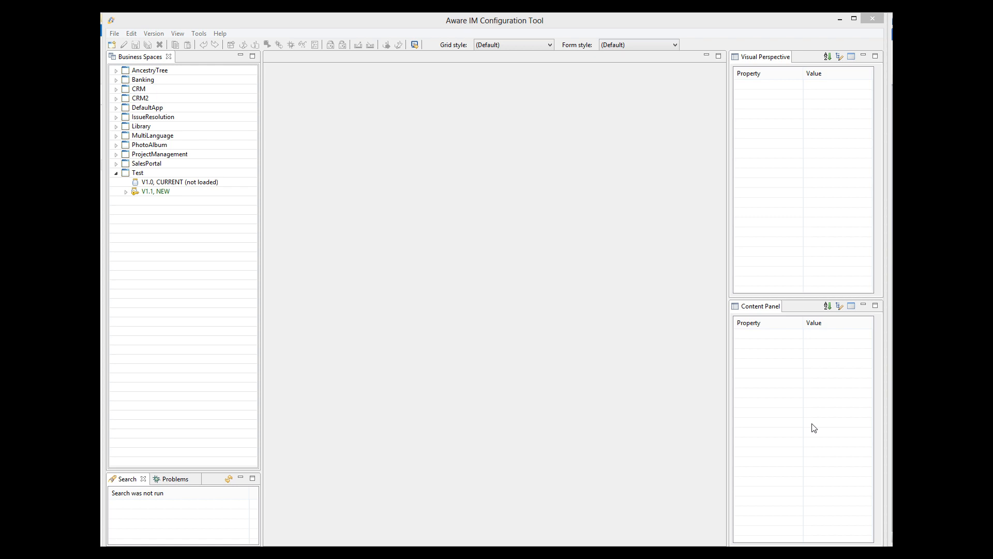
Create a new business object named Test in version V1.1 of the Test business space
click(154, 191)
click(126, 192)
right_click(157, 201)
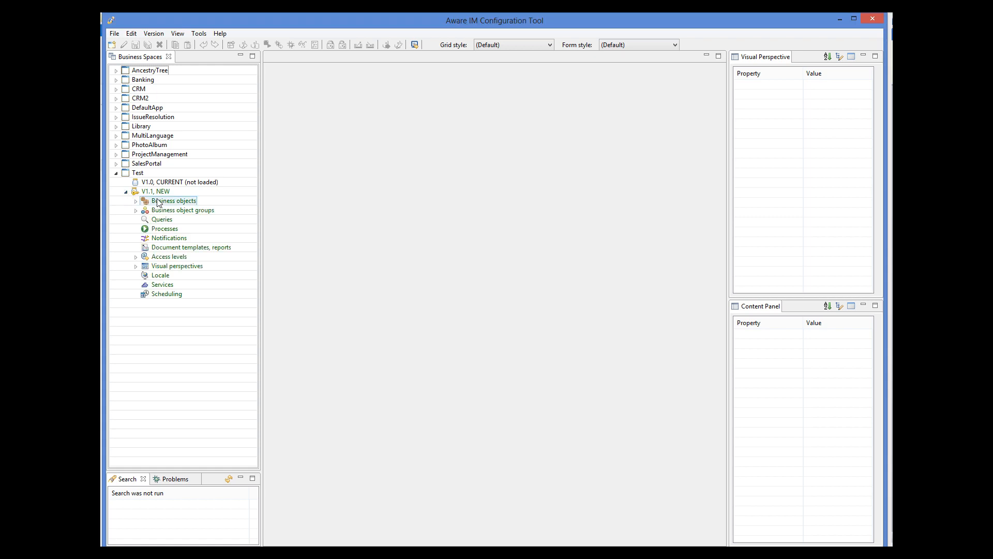
click(181, 206)
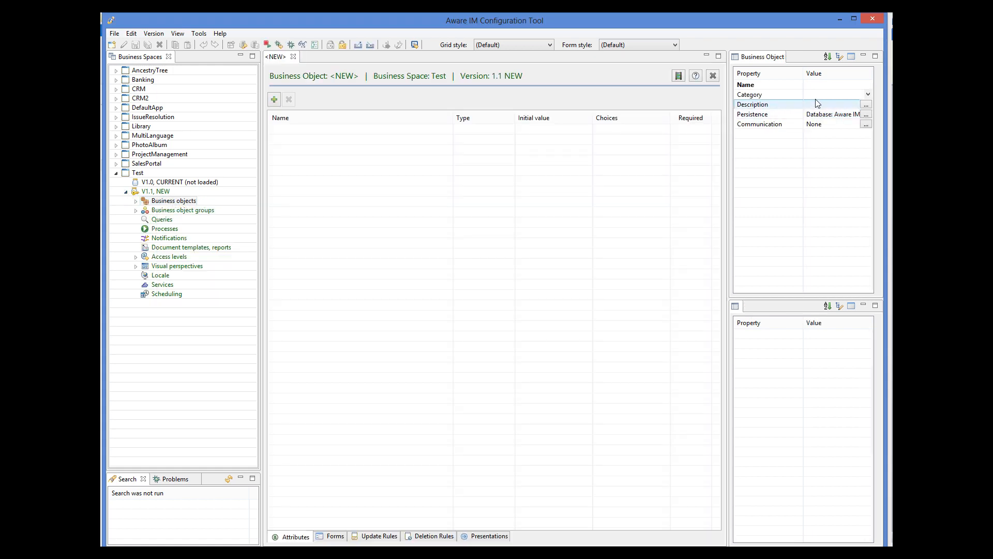
text(Test)
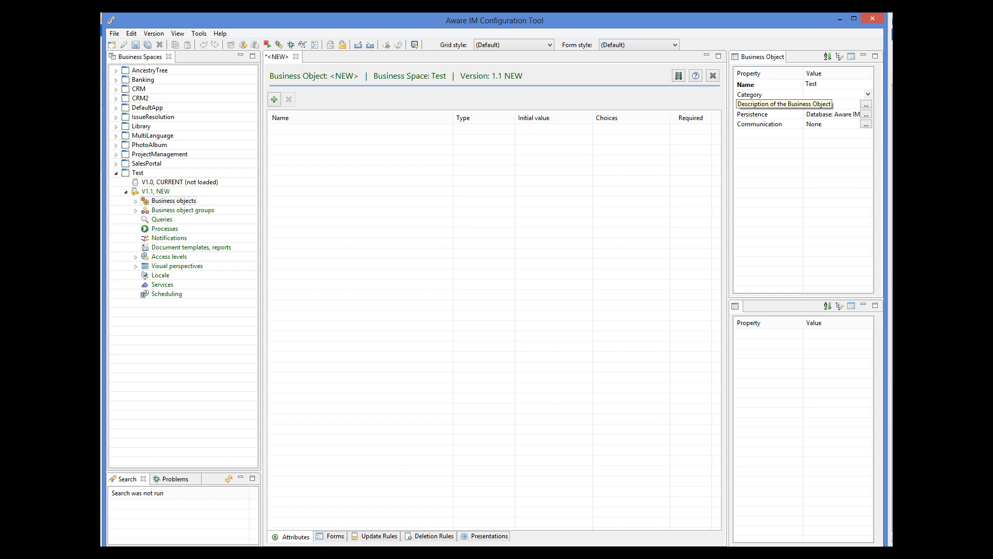
click(771, 85)
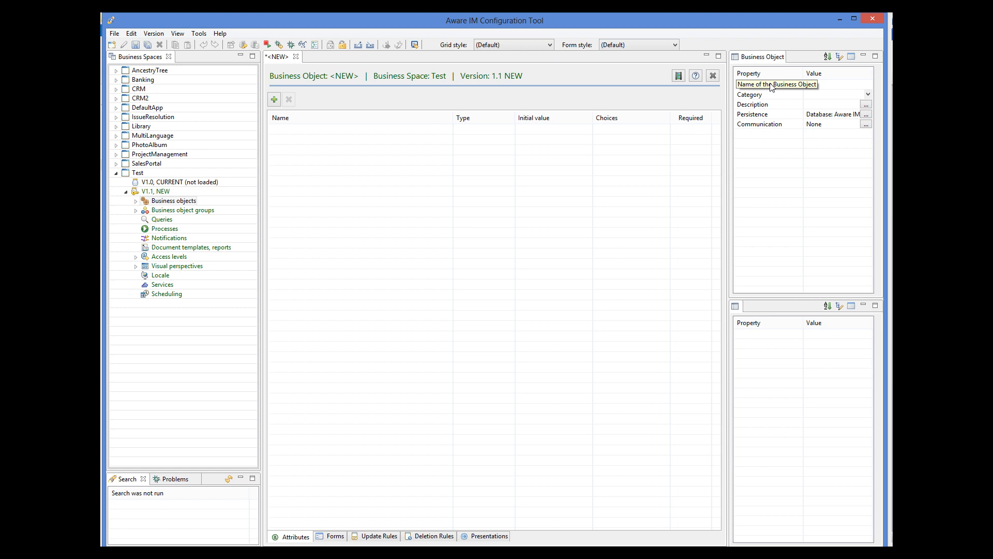
Add a Plain Text attribute named Txt to the new business object
click(275, 100)
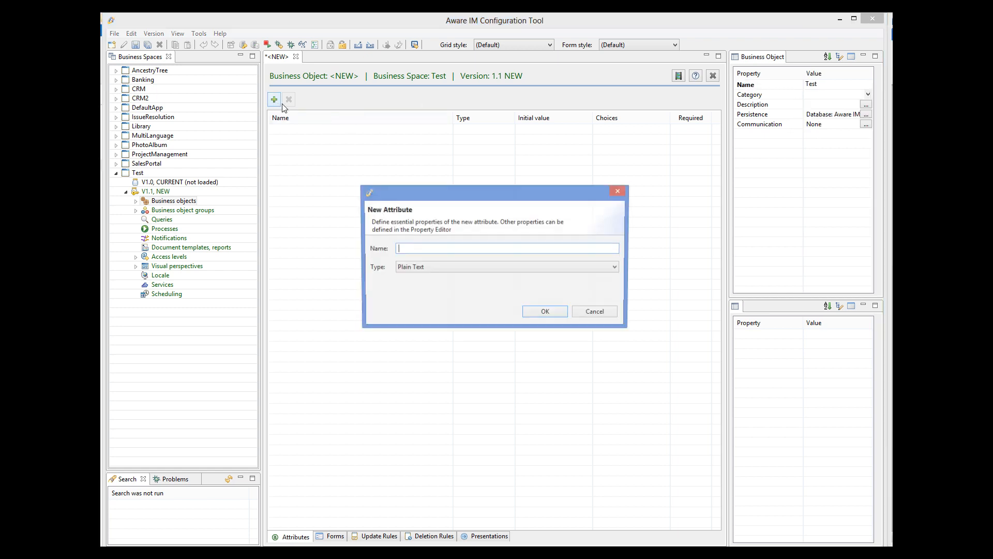
text(Txt)
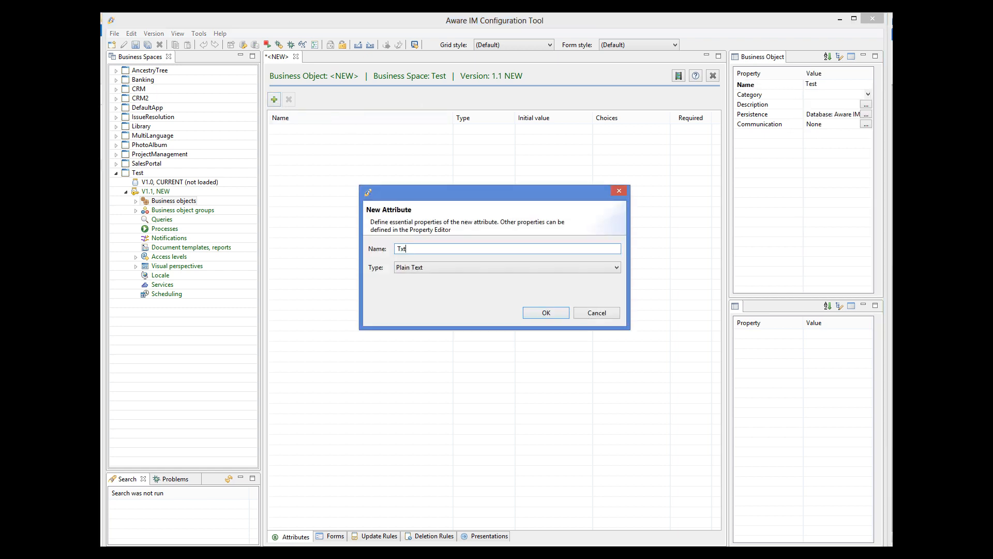
click(554, 317)
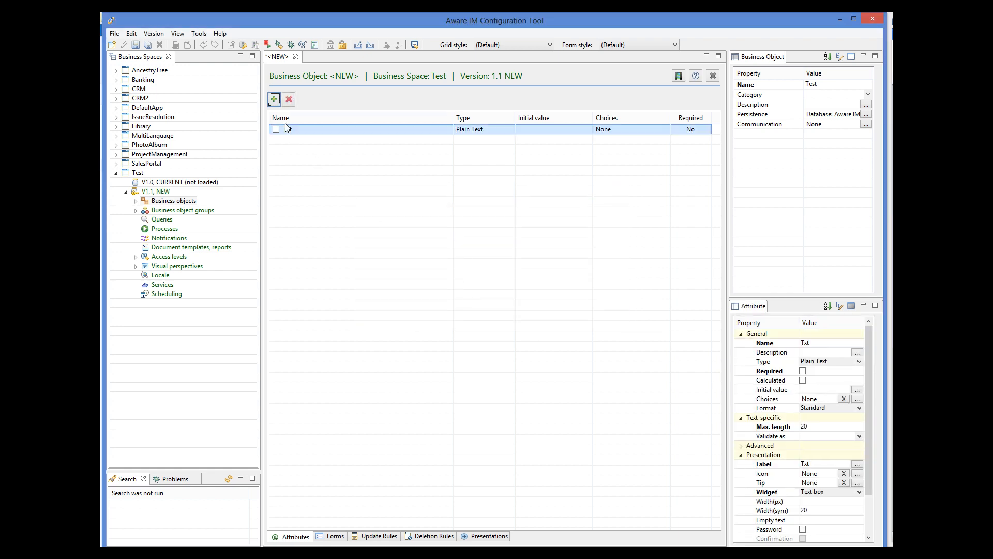
Add an attribute named Nmb of type Number to the business object
click(274, 99)
text(N)
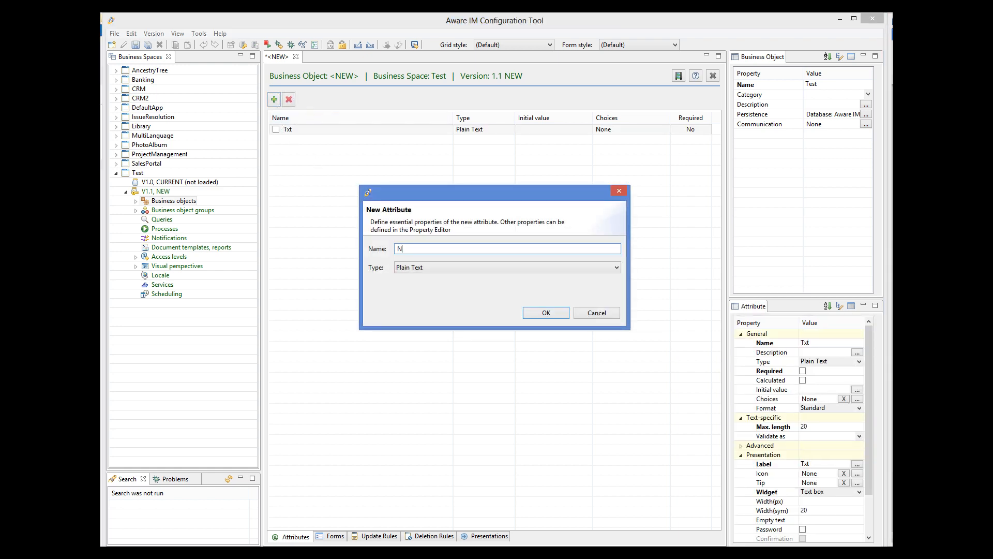
text(mb)
click(459, 270)
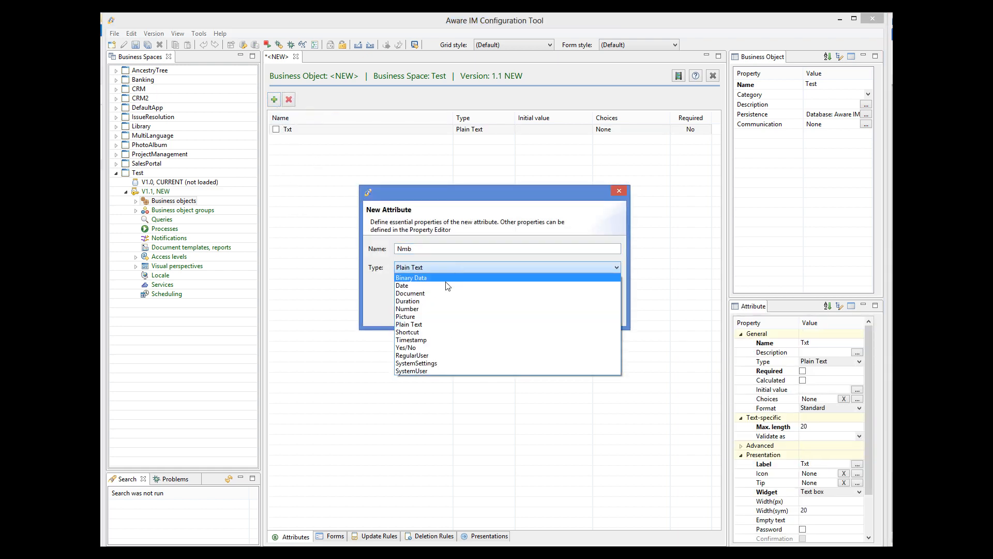
click(427, 310)
click(538, 316)
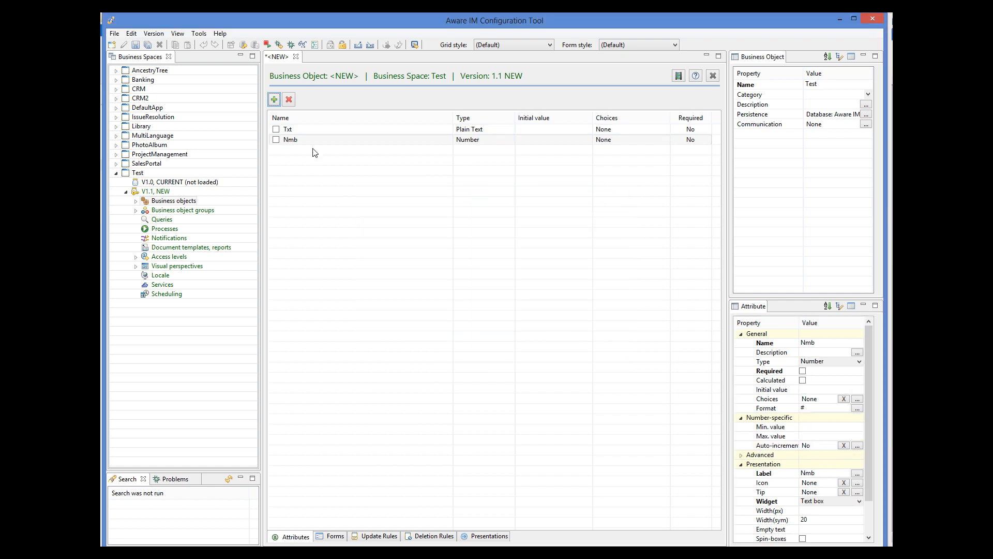
Add an attribute named YesNo of type Yes/No to the business object
click(274, 99)
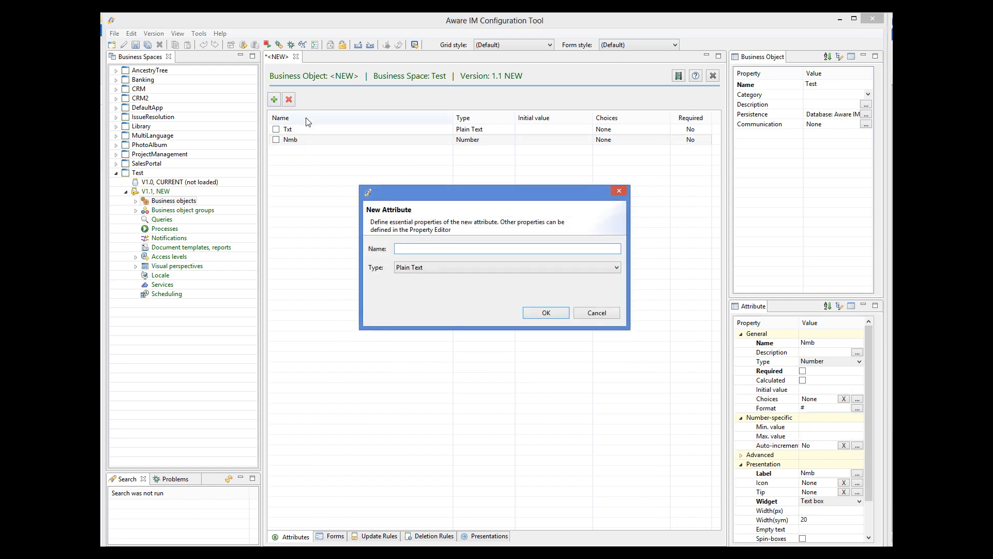
text(YesNo)
click(400, 267)
click(468, 349)
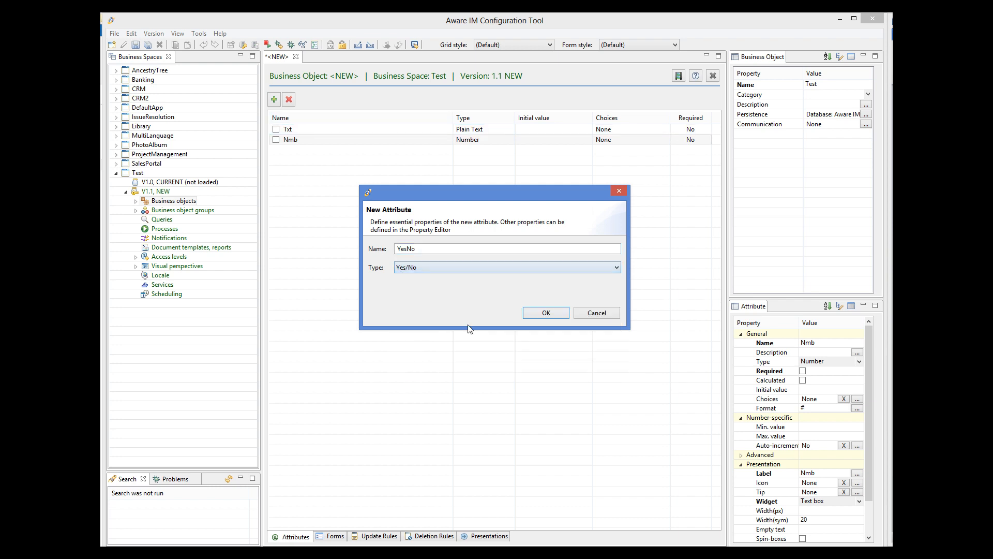
click(541, 314)
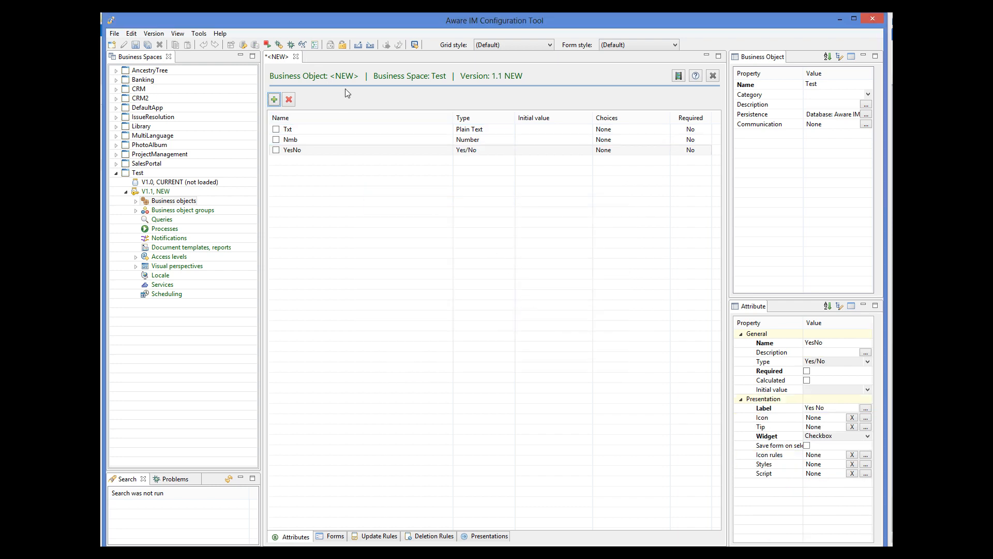
Save the Test business object and preview its Main form
click(135, 45)
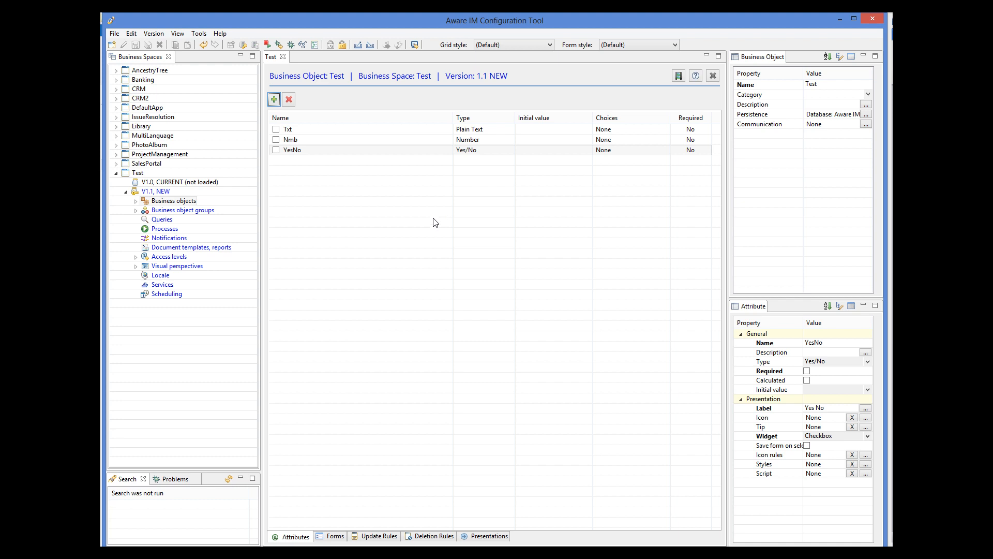
click(335, 536)
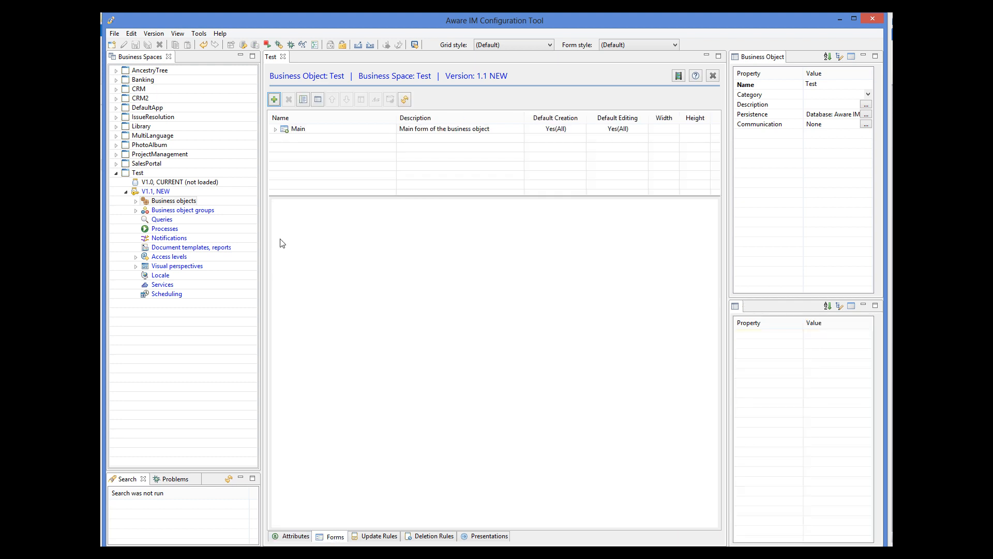
click(299, 129)
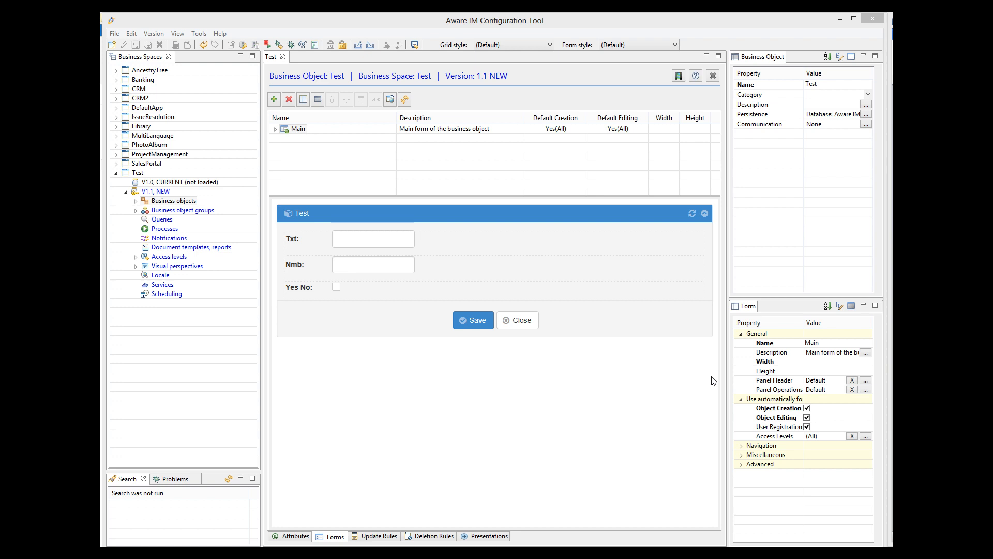
Create a new query named Test that looks for the Test business object
right_click(161, 221)
click(178, 224)
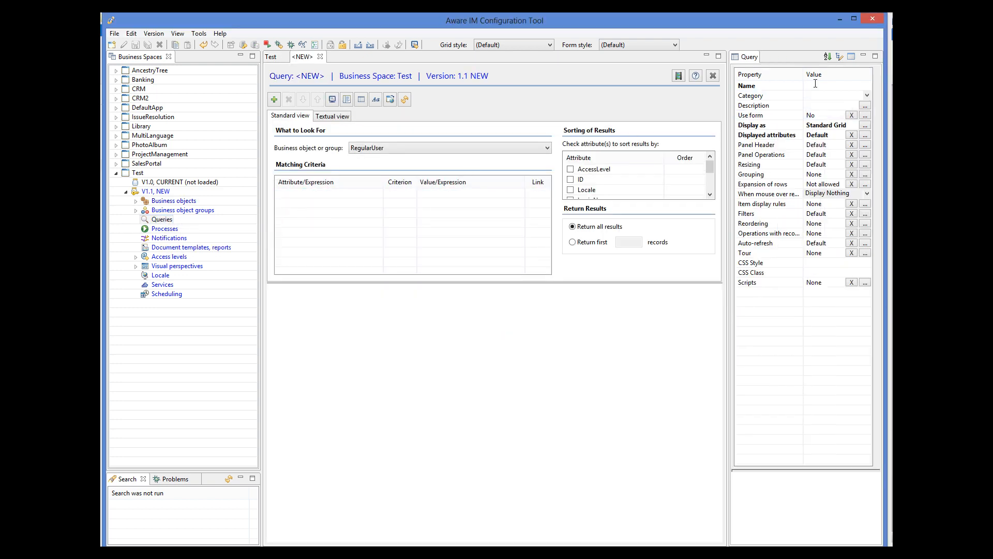
click(816, 85)
text(Test)
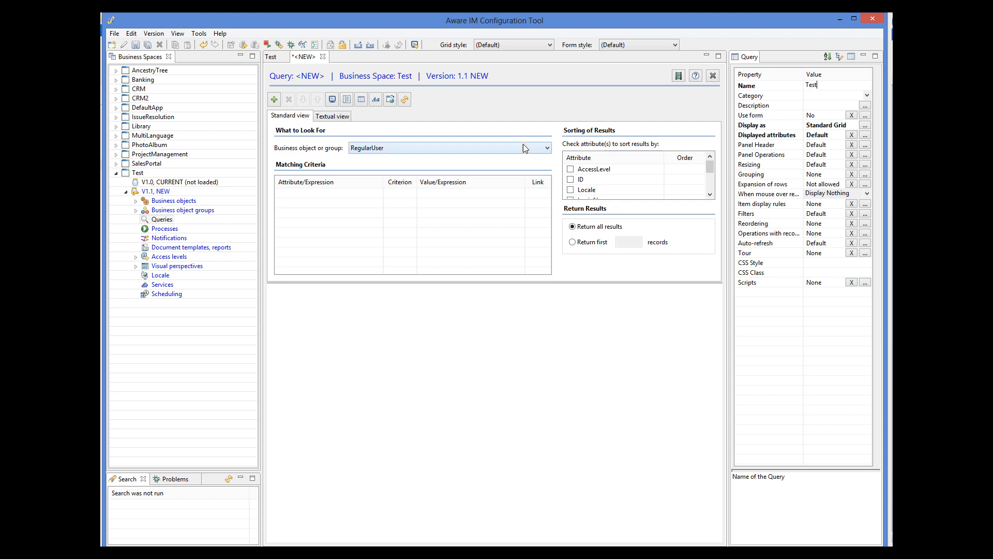
click(489, 147)
click(365, 181)
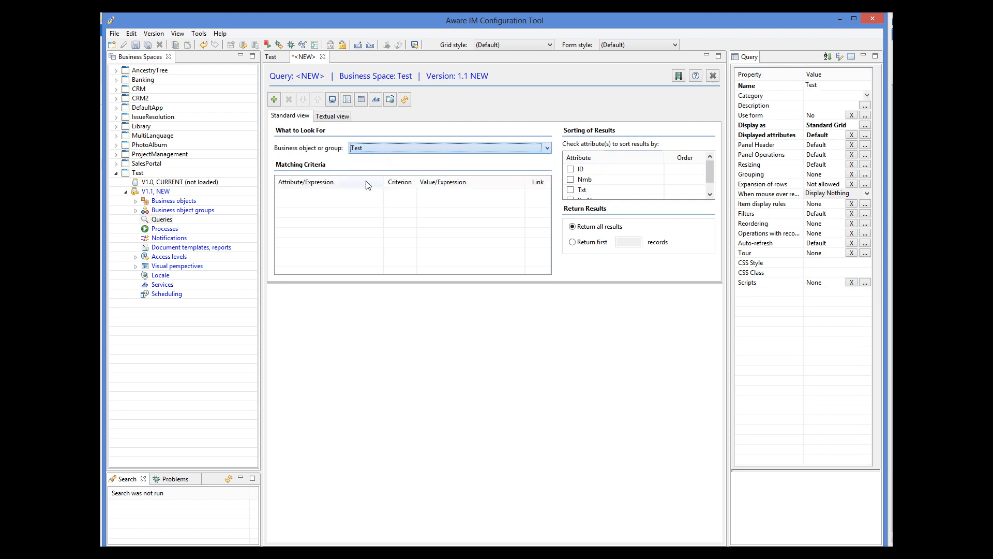
Set the query's displayed attributes to Nmb, Txt and YesNo, and save the query
click(865, 135)
click(379, 122)
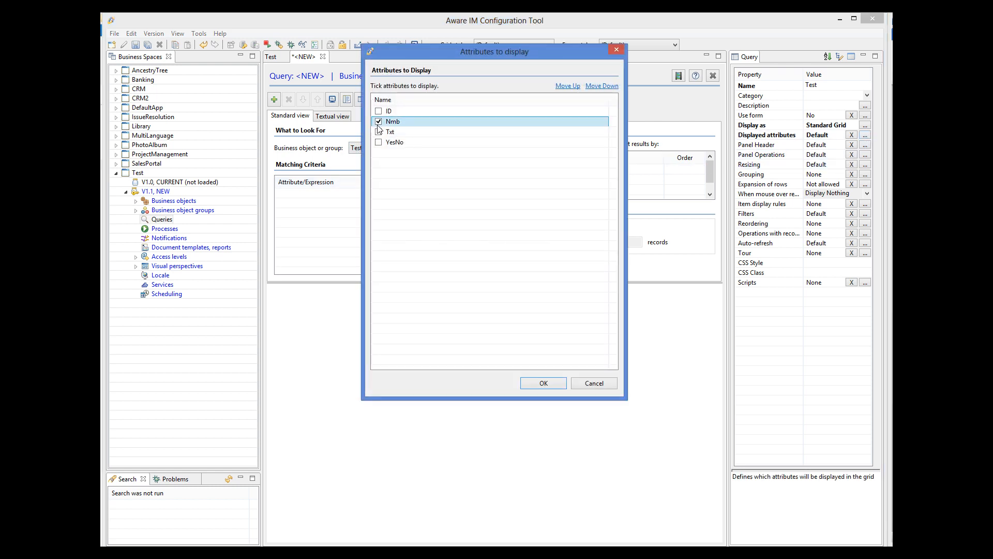
click(378, 132)
click(379, 142)
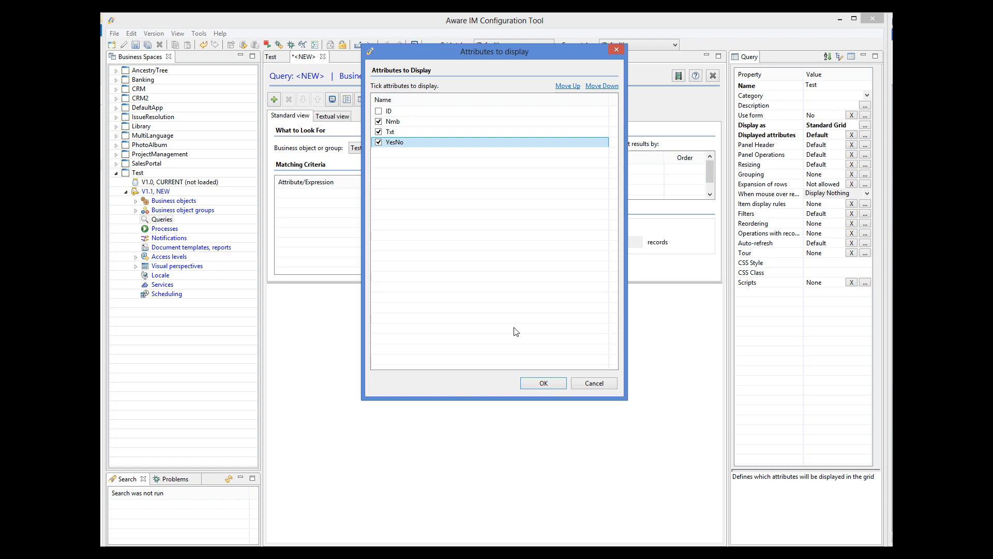
click(543, 383)
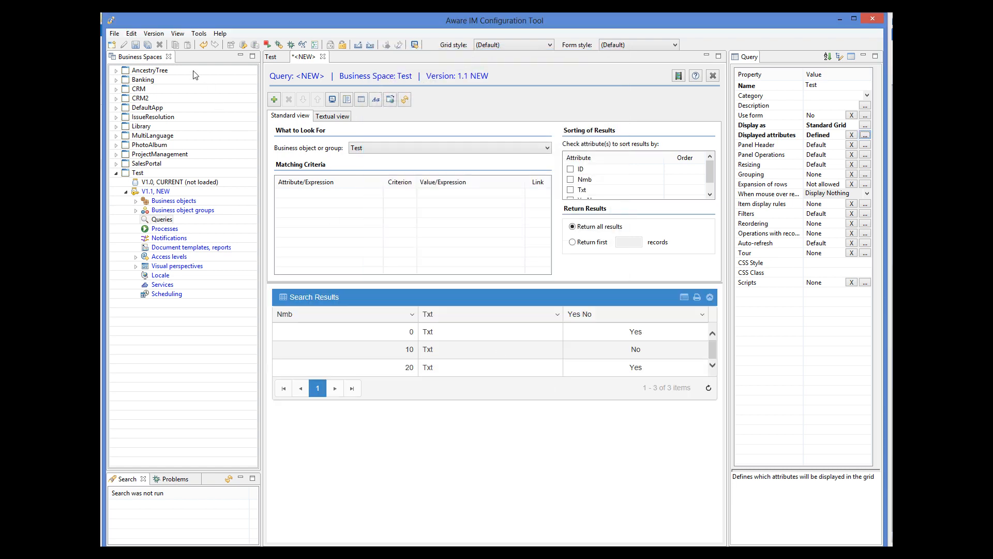
click(135, 47)
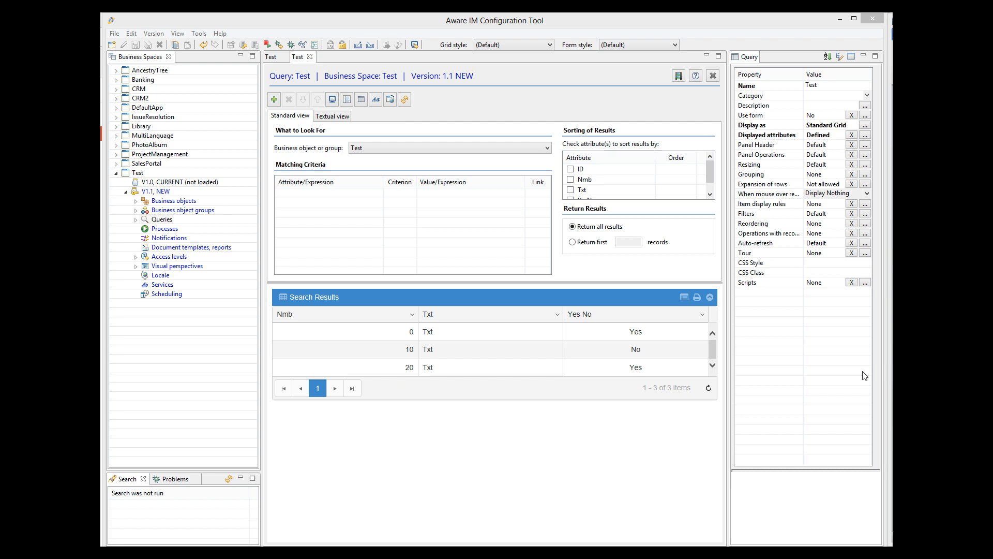
Start a new grid style in the style manager and name it My Grid Style
click(131, 33)
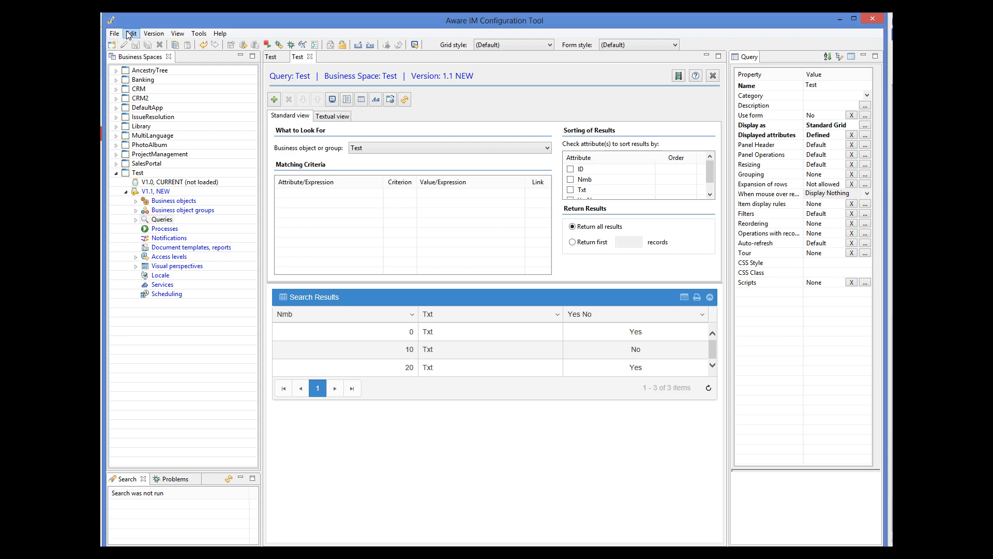
click(140, 133)
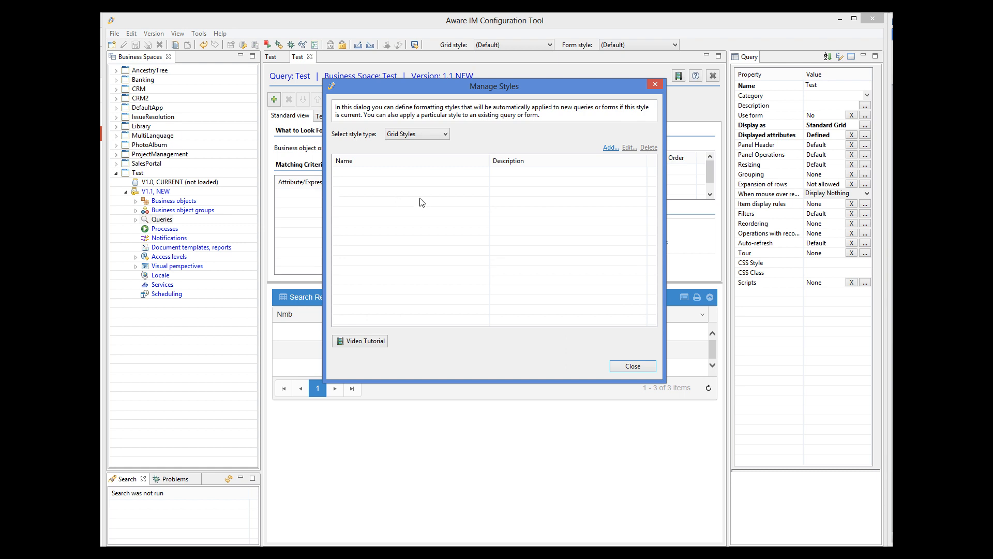
click(430, 135)
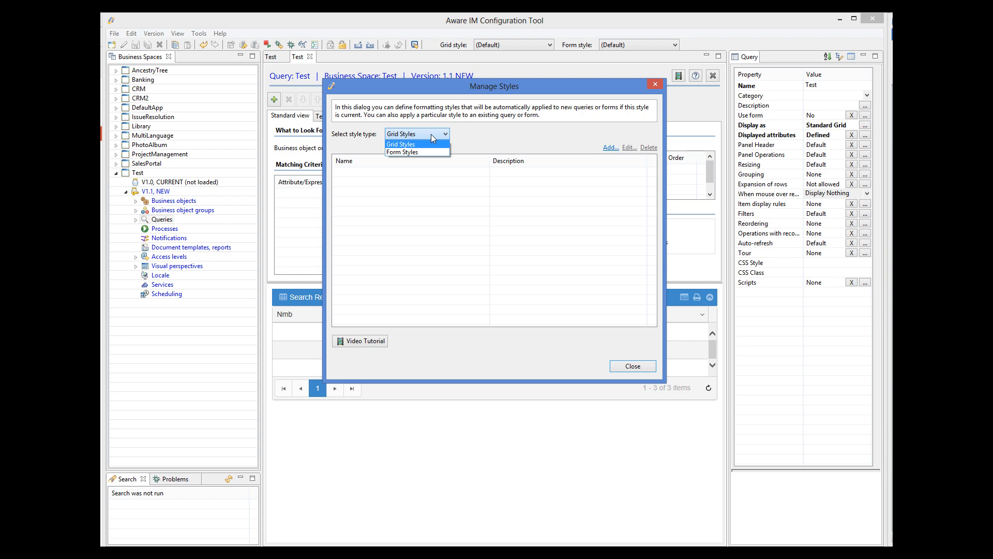
click(470, 138)
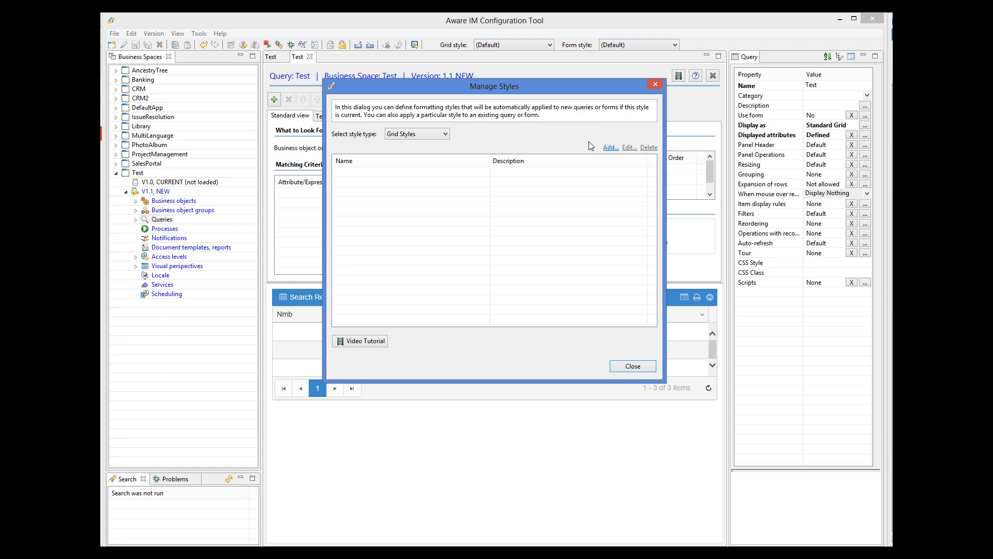
click(608, 148)
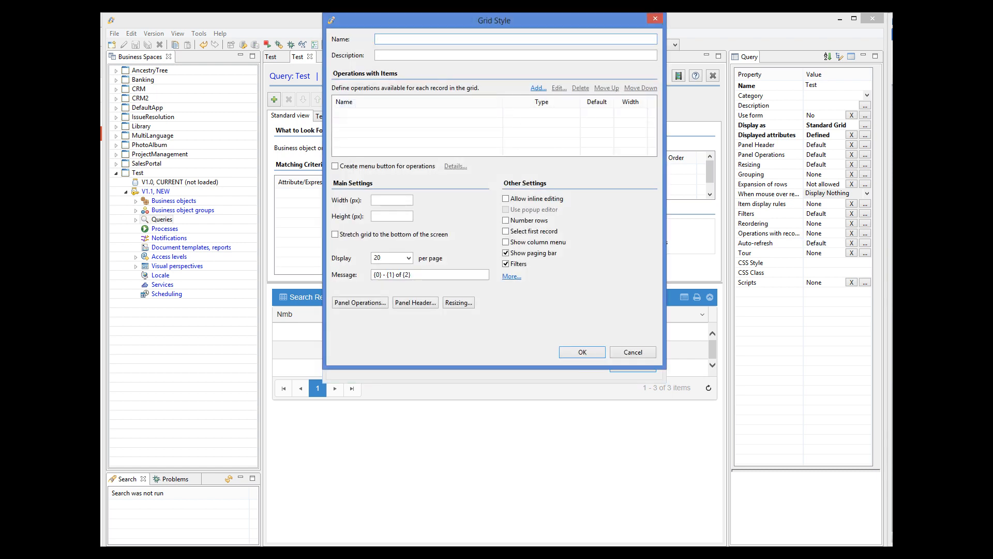
text(My Grid Style)
Add an item operation named Edit of type Edit Object to the grid style
click(541, 89)
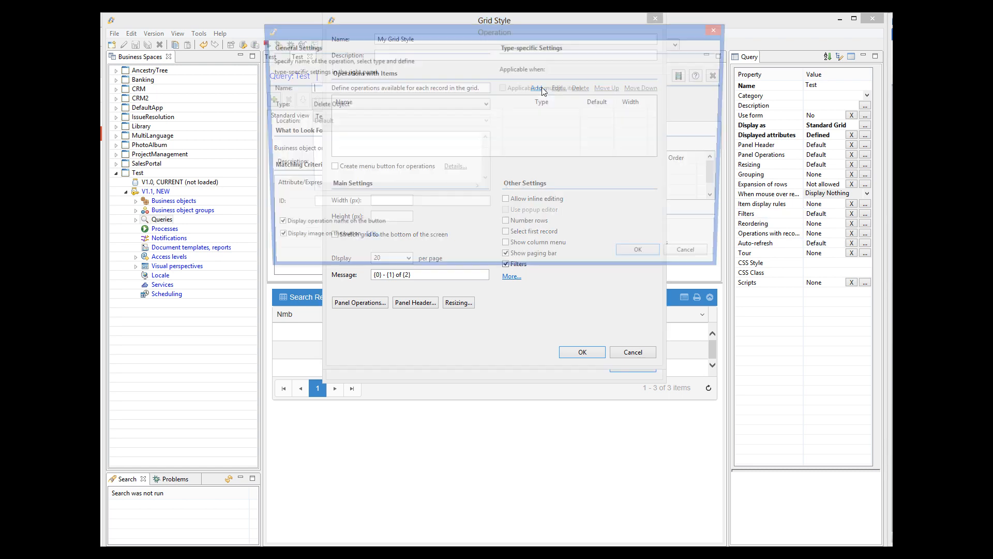
text(Edit)
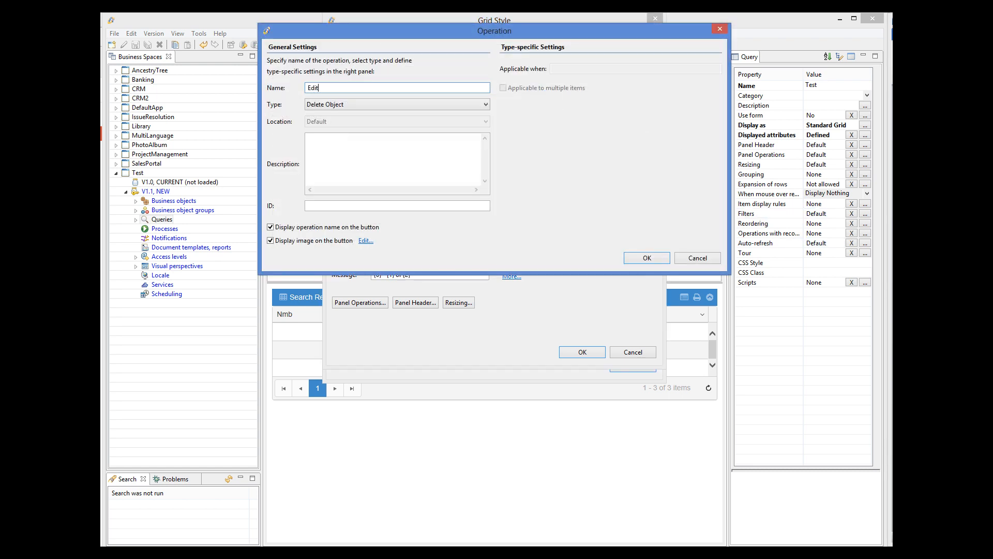
click(387, 104)
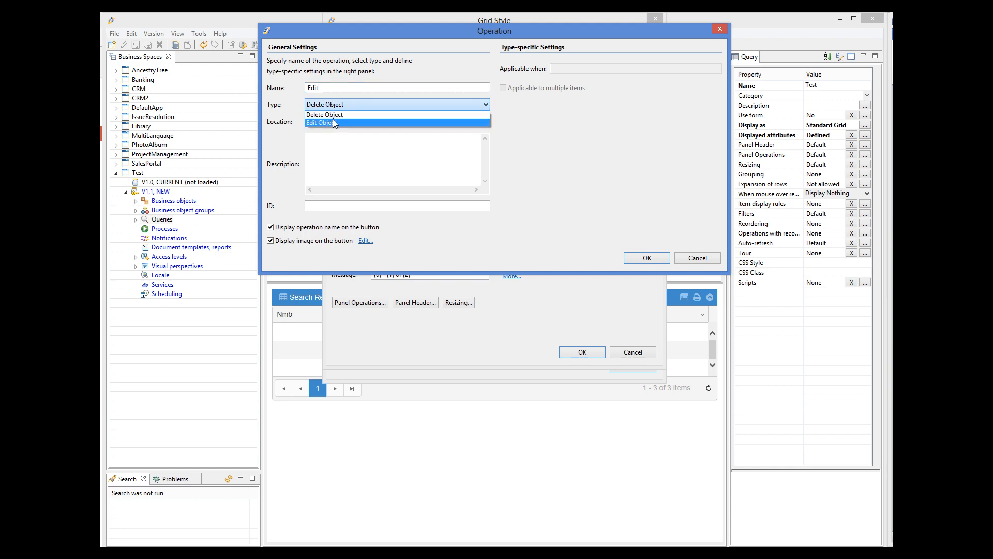
click(333, 120)
click(641, 256)
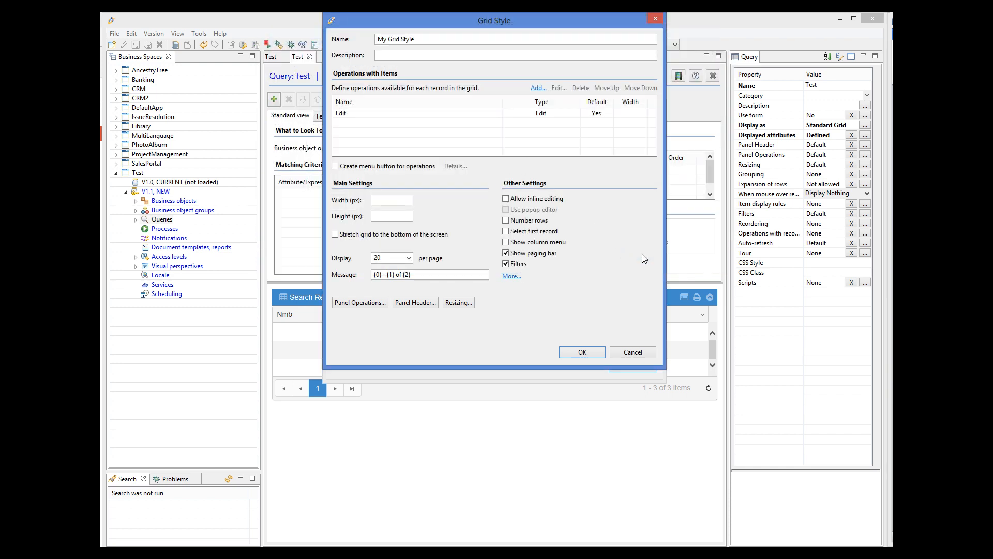
Add an item operation named Delete of type Delete Object to the grid style
click(537, 88)
text(Delete)
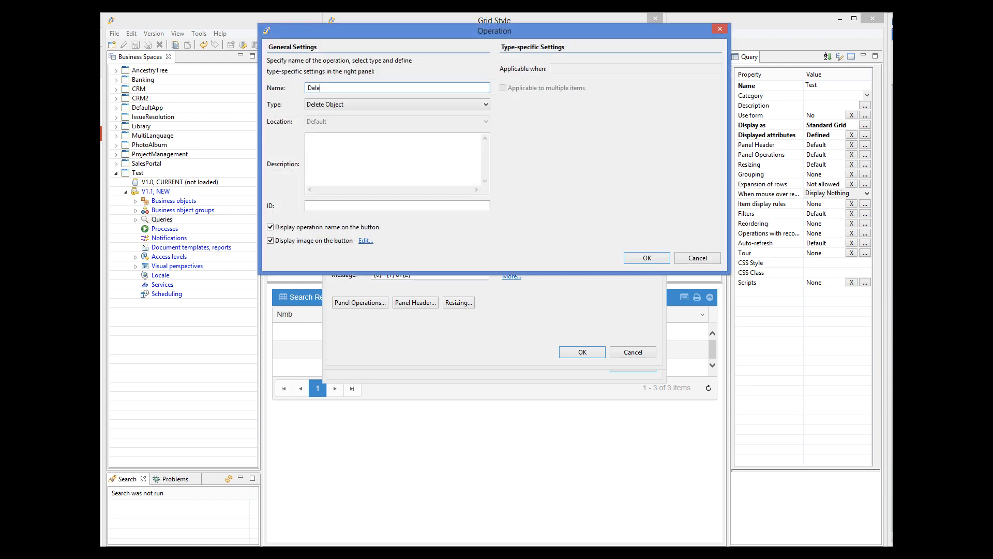
click(653, 258)
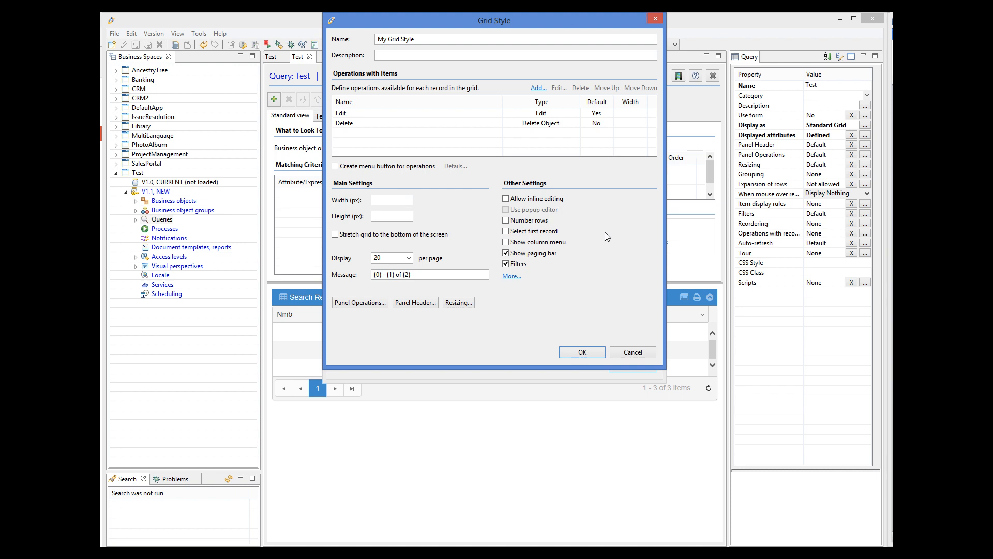
Turn off the paging bar, set the panel header to no icon, and save My Grid Style
click(509, 254)
click(420, 302)
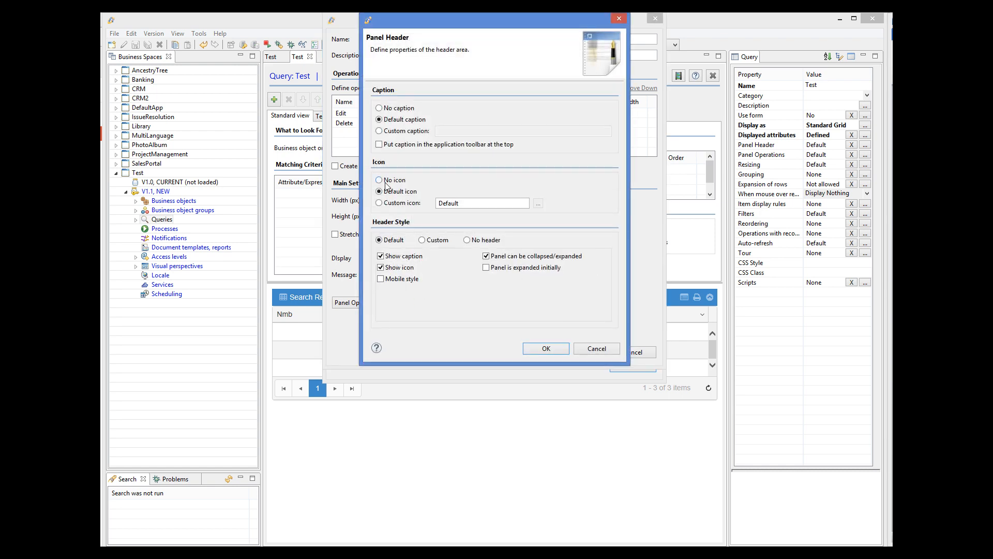
click(385, 182)
click(547, 349)
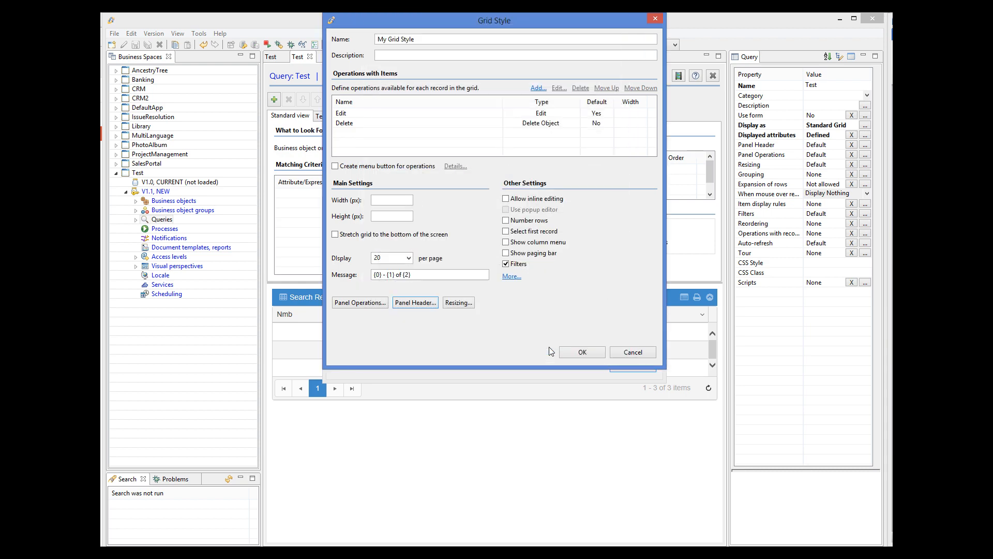
click(586, 351)
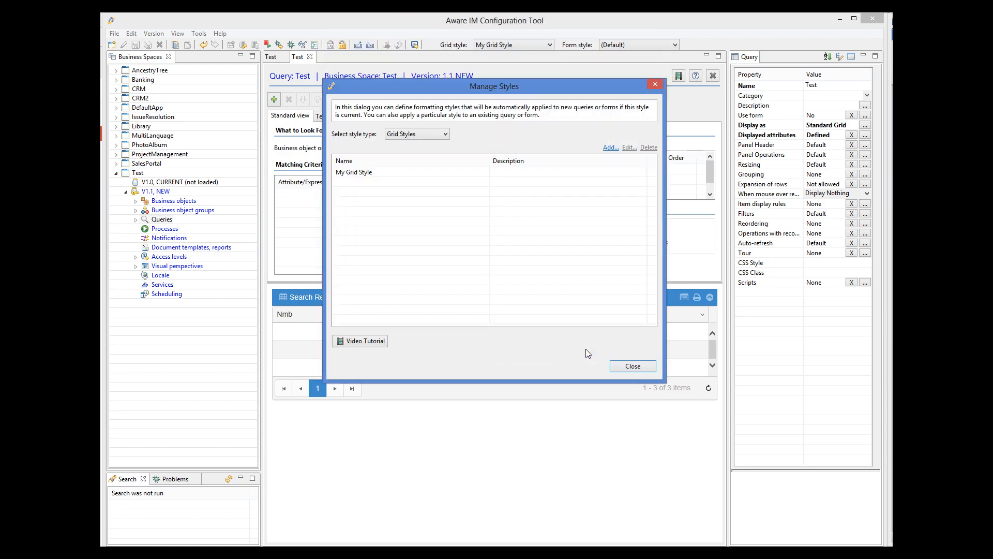
click(633, 366)
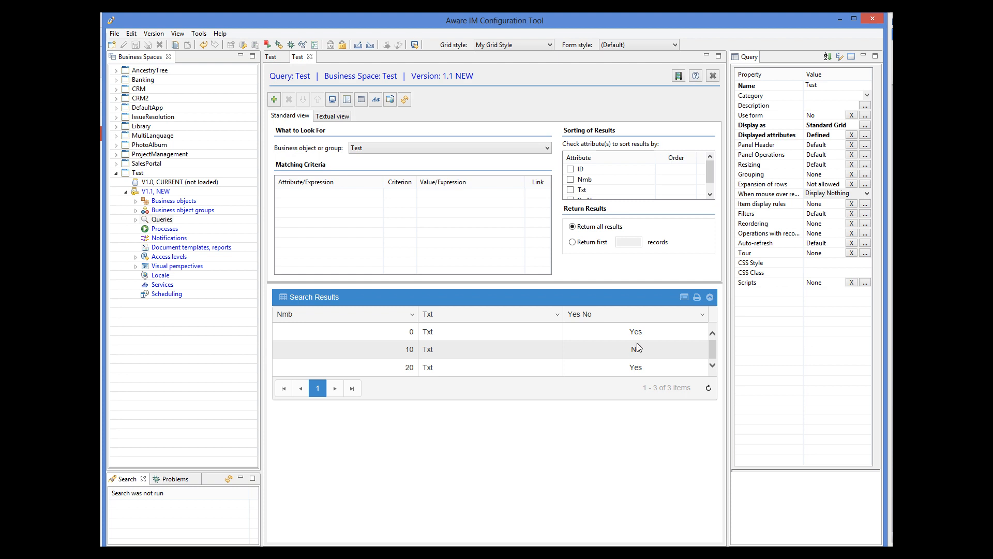
Create a new query named Test2 in the Test business space that looks for the Test business object
right_click(168, 221)
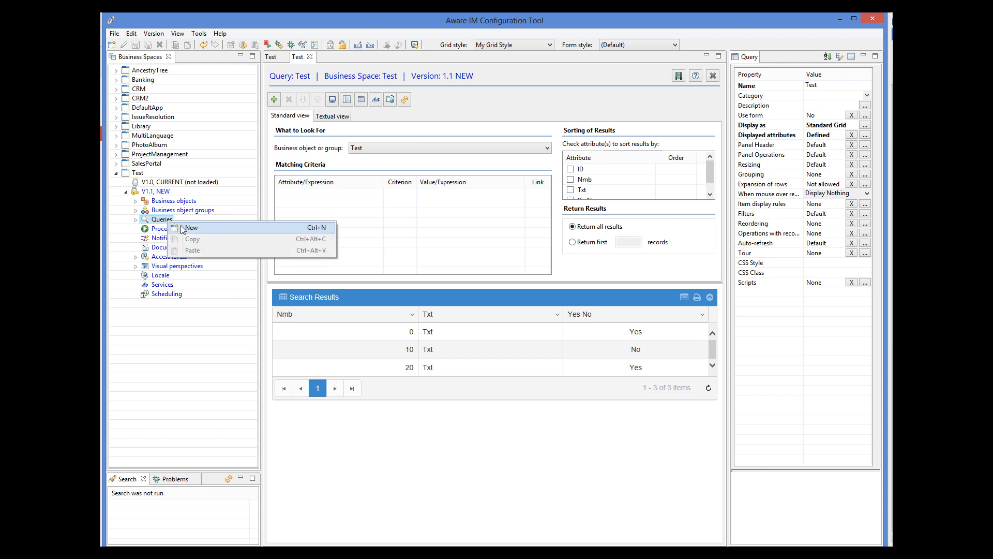
click(182, 228)
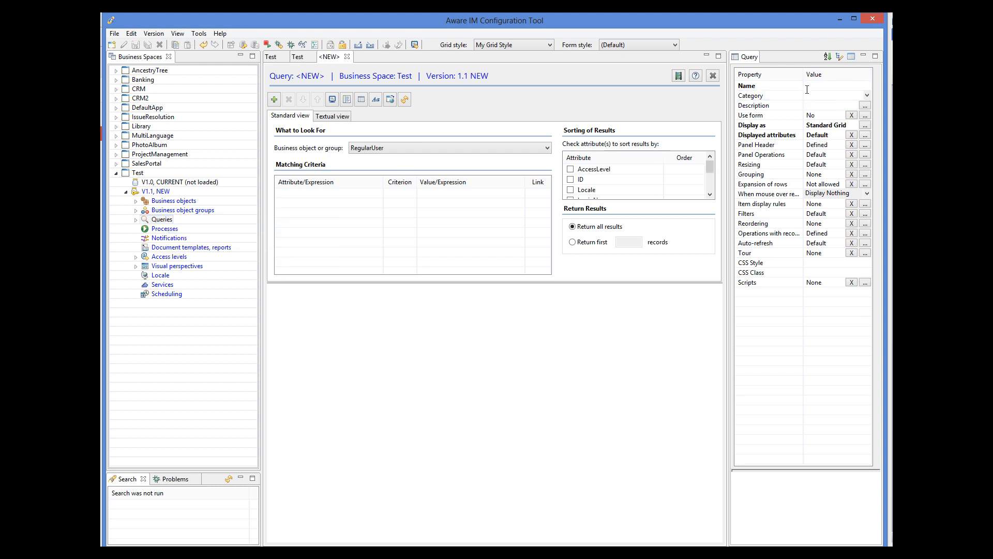
text(Test2)
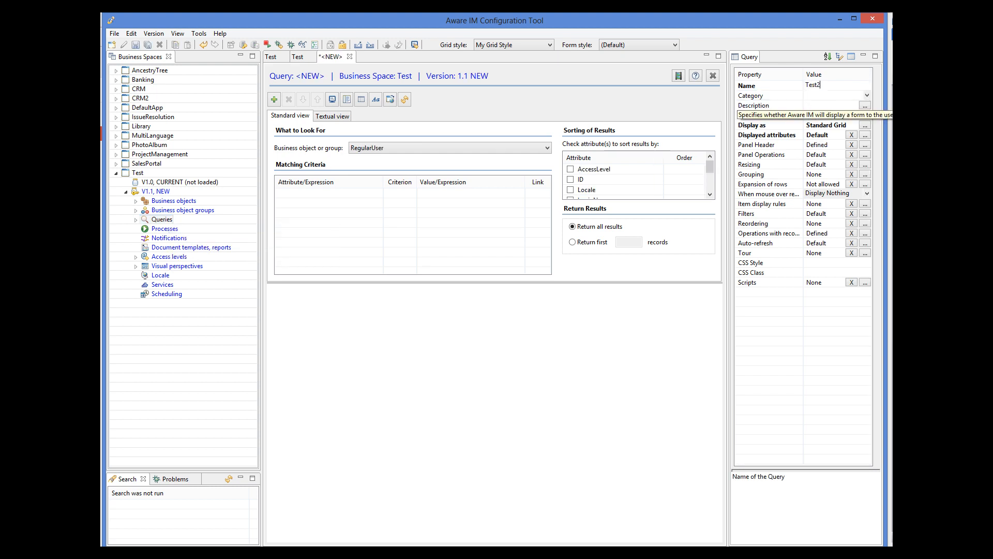
click(481, 149)
click(400, 178)
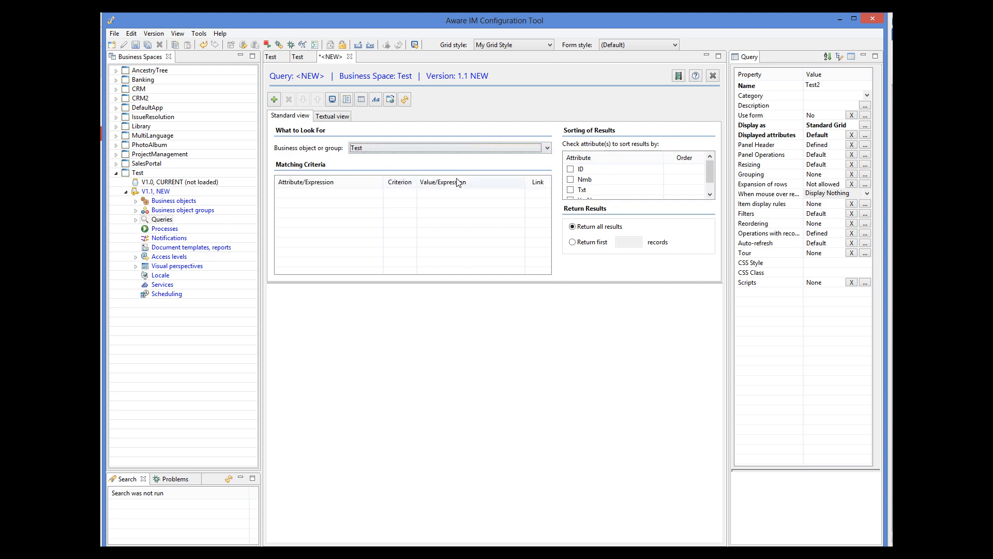
Set the displayed attributes of the Test2 query to Nmb, Txt and YesNo, and close the query without saving
click(866, 136)
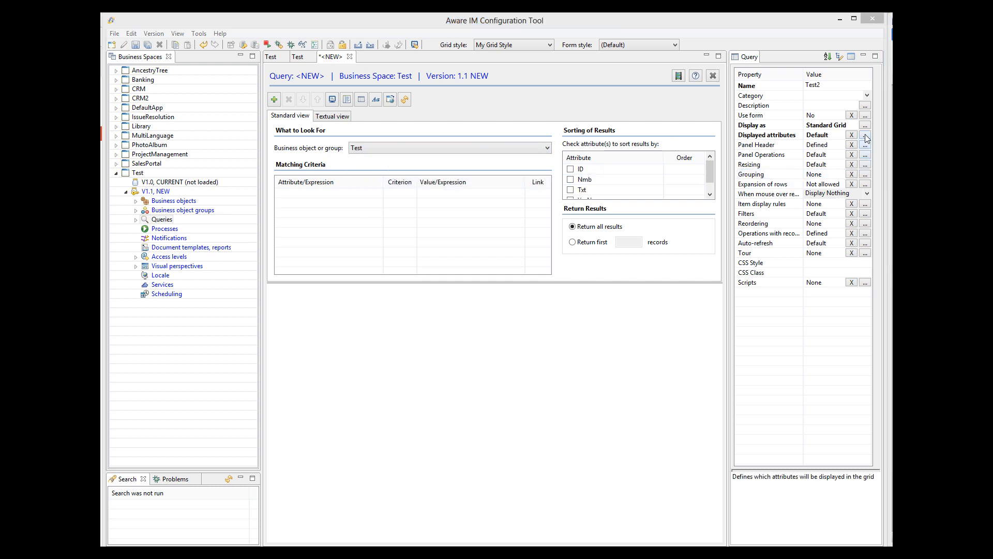
click(379, 121)
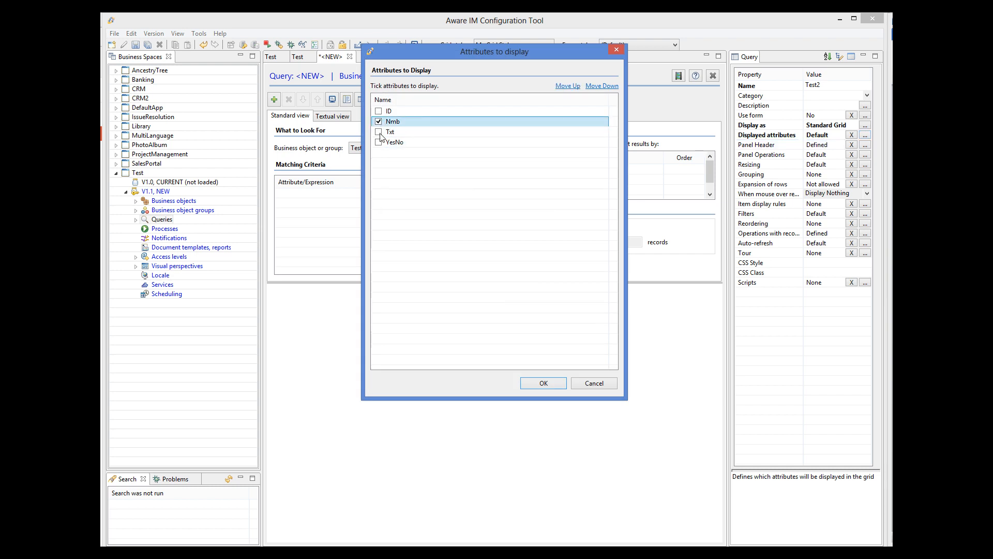
click(379, 132)
click(379, 142)
click(546, 384)
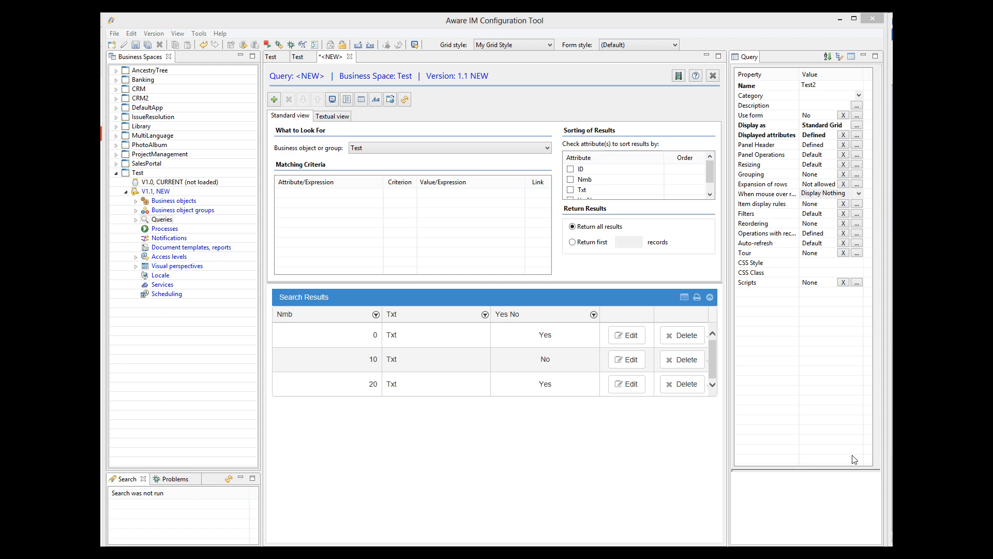
click(351, 58)
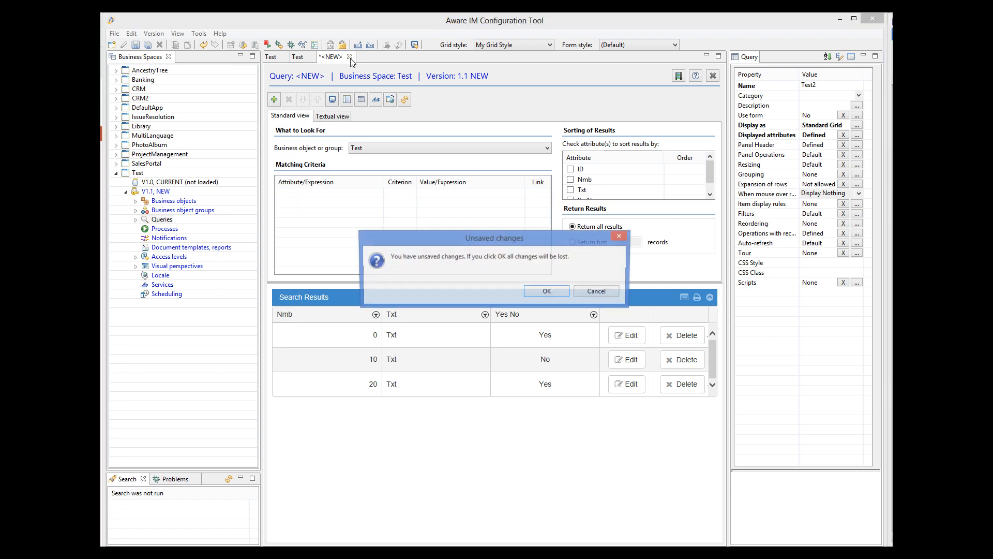
click(553, 290)
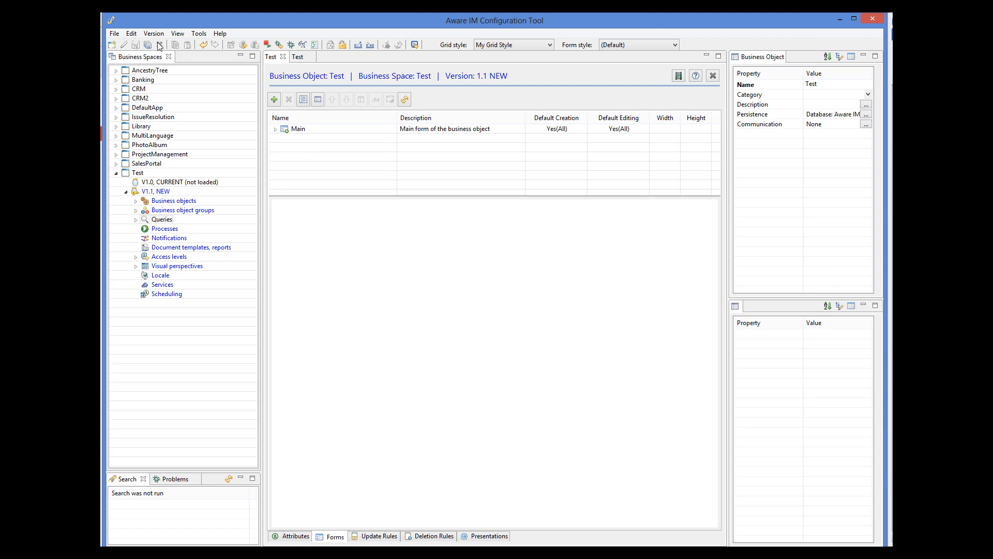
Start a new form style in the style manager and name it My Form Style
click(132, 33)
click(145, 132)
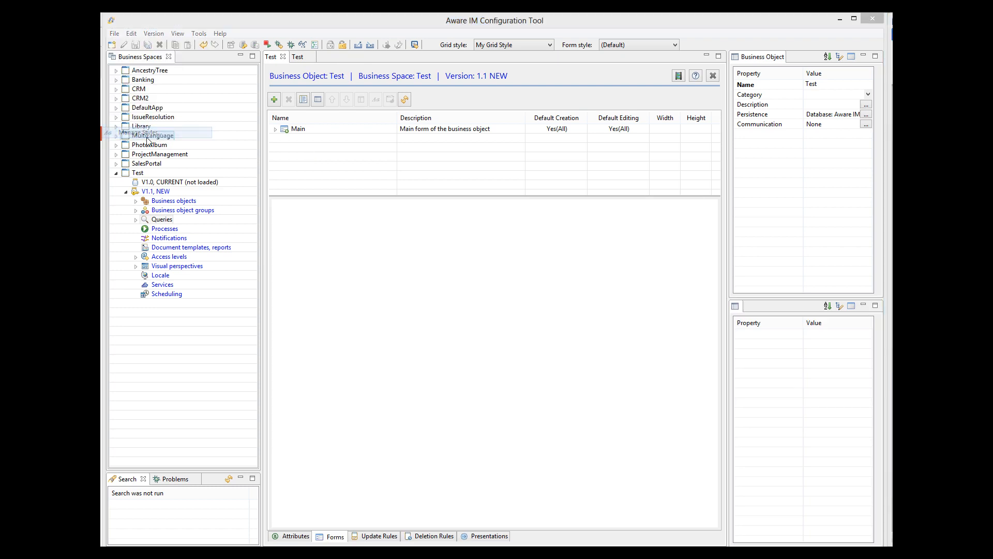
click(398, 136)
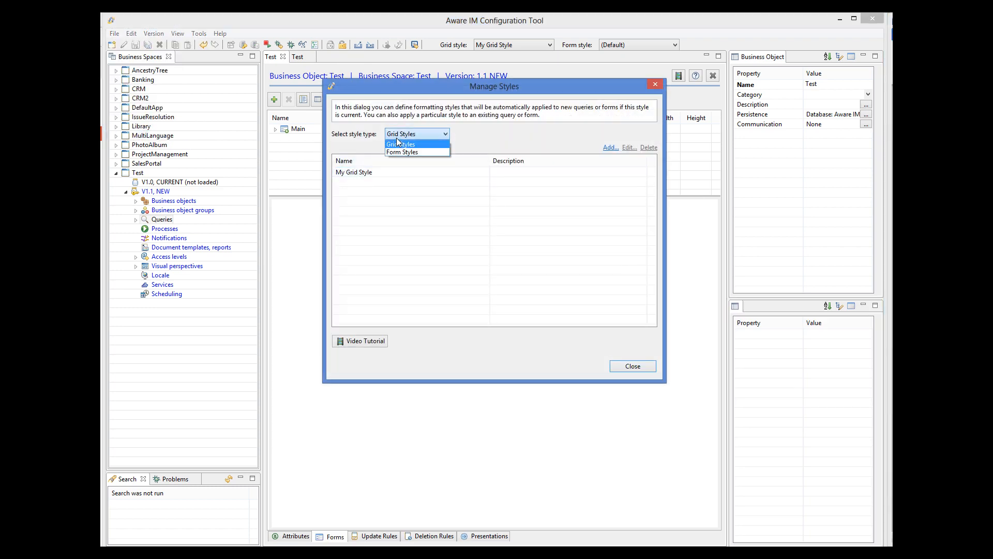
click(406, 153)
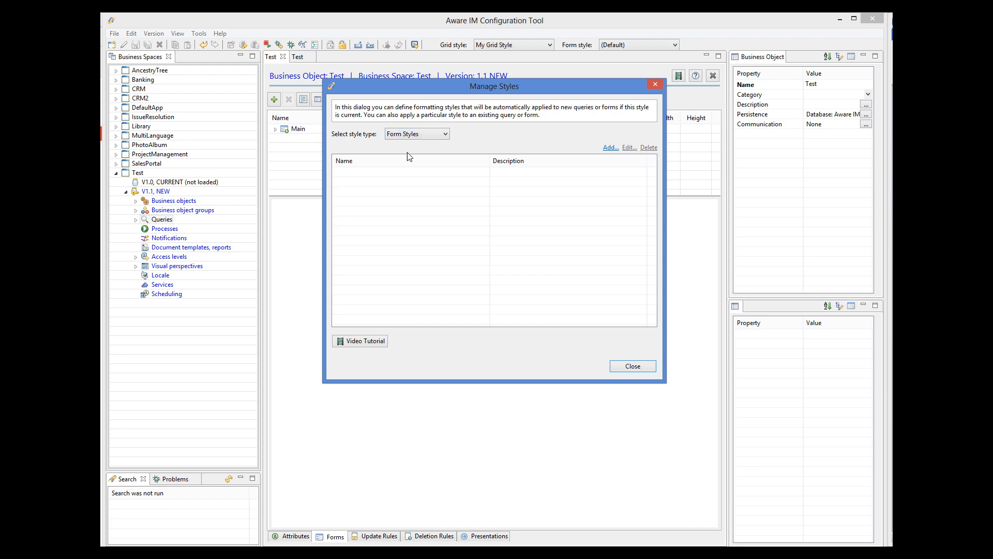
click(609, 149)
text(My Form Style)
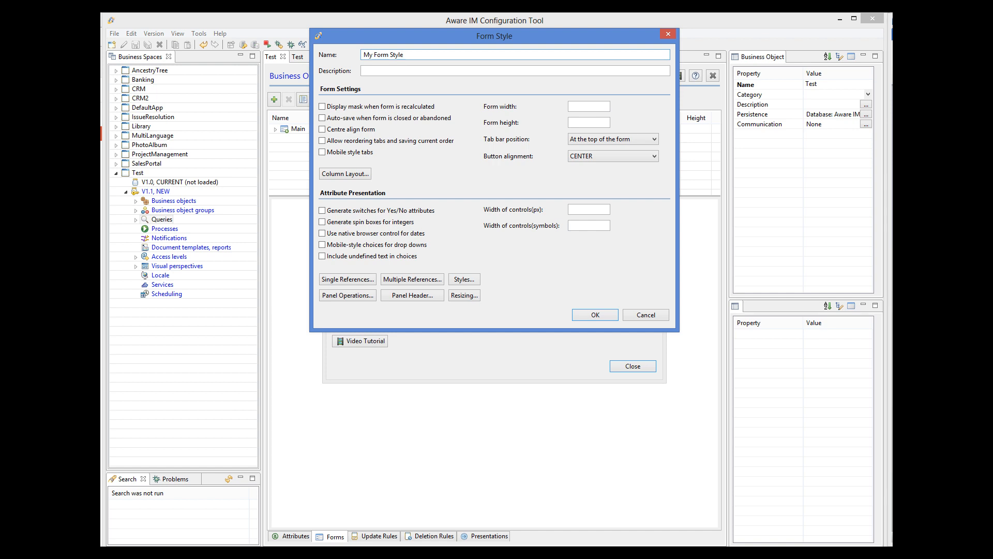
Set the form width to 800, centre-align the form, and set the button alignment to RIGHT
click(586, 106)
text(800)
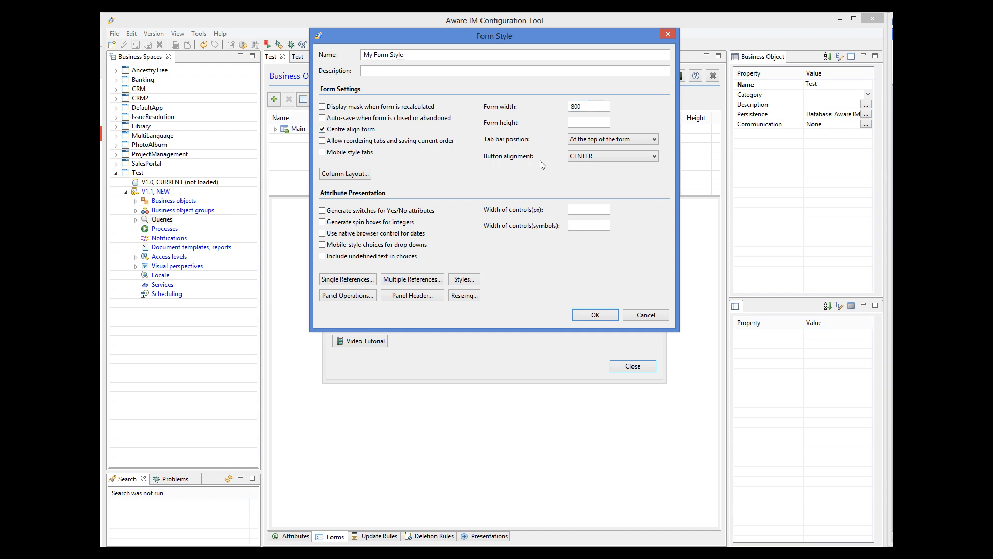
click(595, 157)
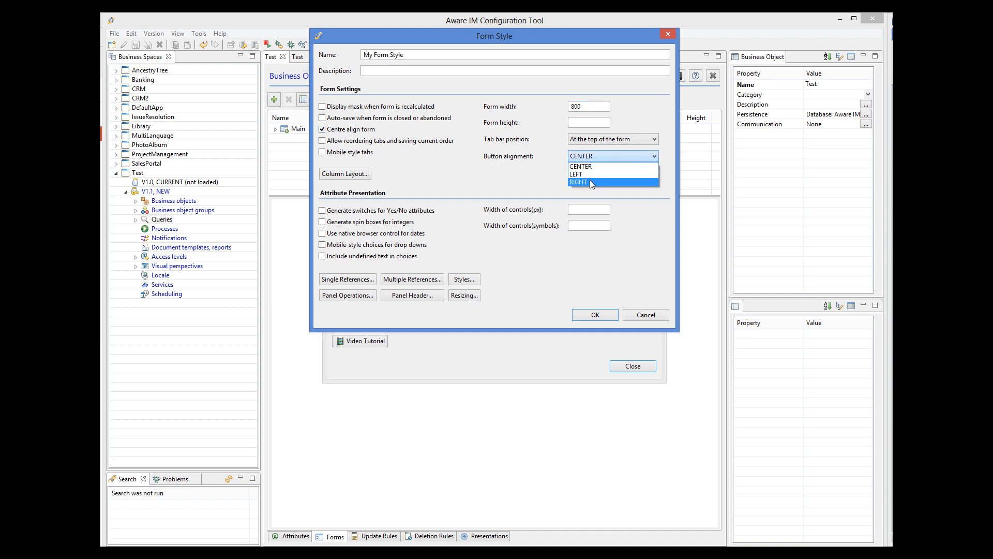
click(591, 181)
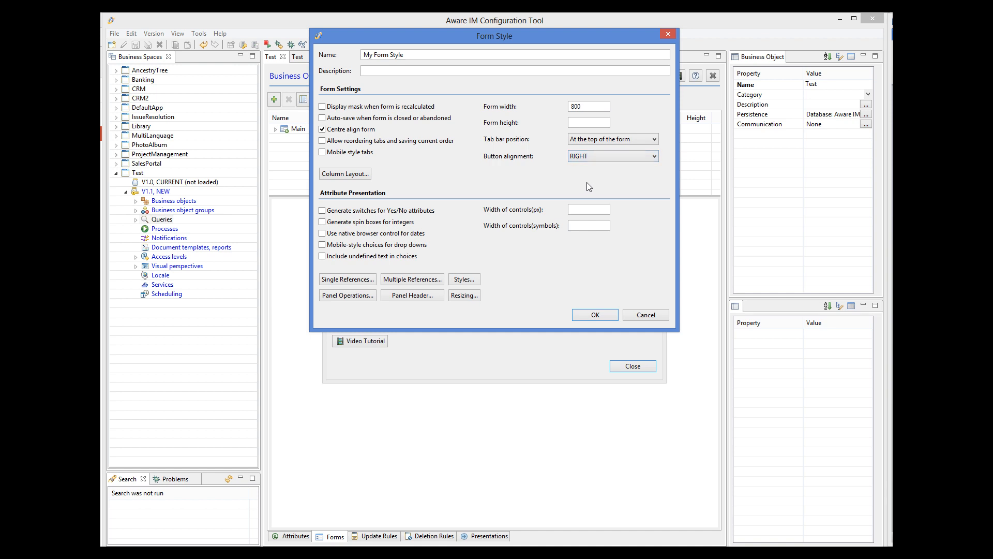
Set the label column's width in pixels in the form style's column layout
click(365, 175)
click(421, 144)
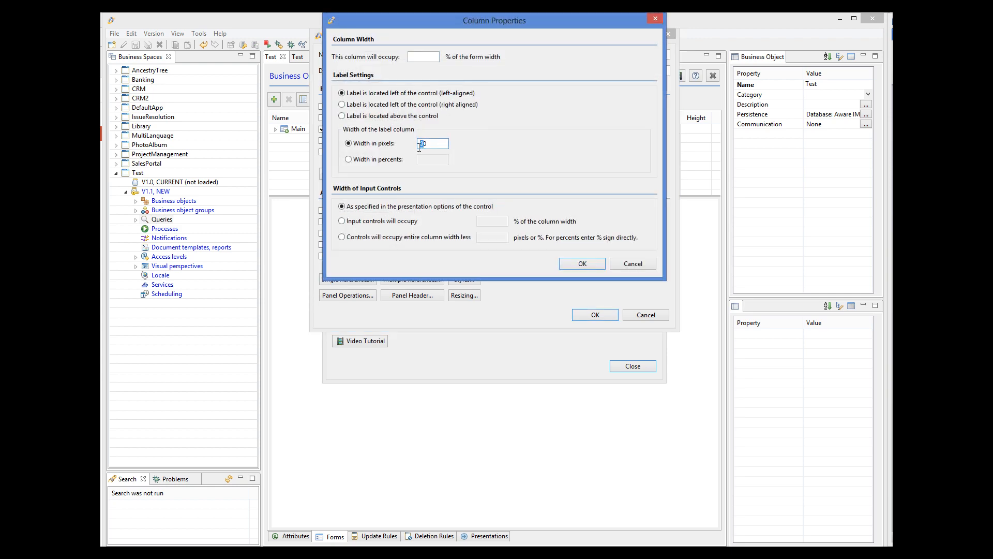
text(7)
click(590, 264)
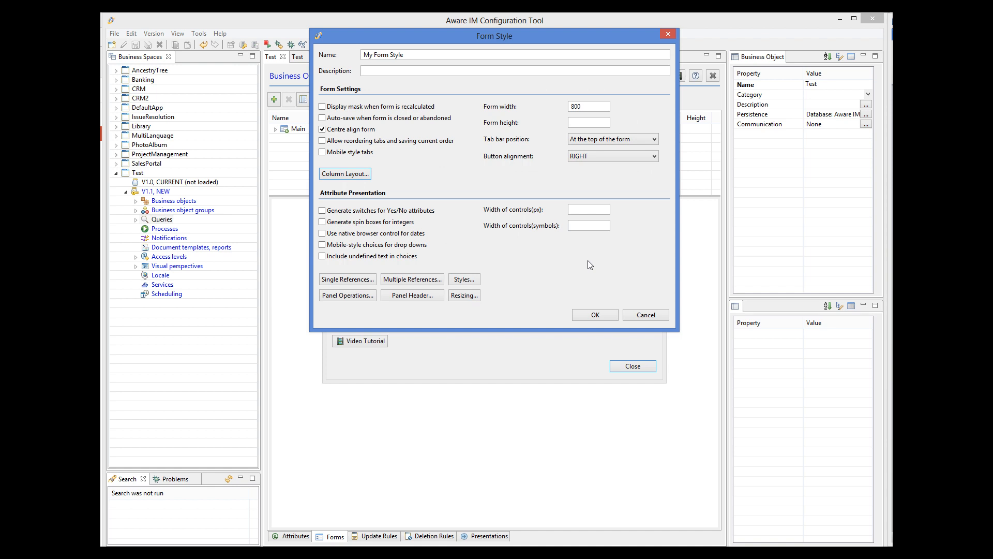
Set the control width to 300 px, enable spin boxes for integers and switches for Yes/No attributes, and save the form style
click(580, 209)
text(300)
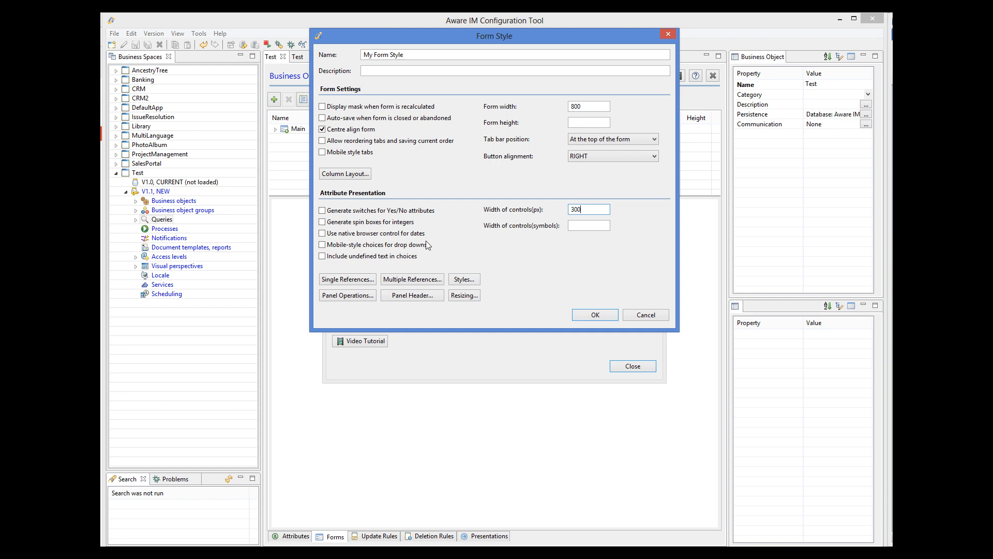
click(323, 222)
click(322, 210)
click(595, 315)
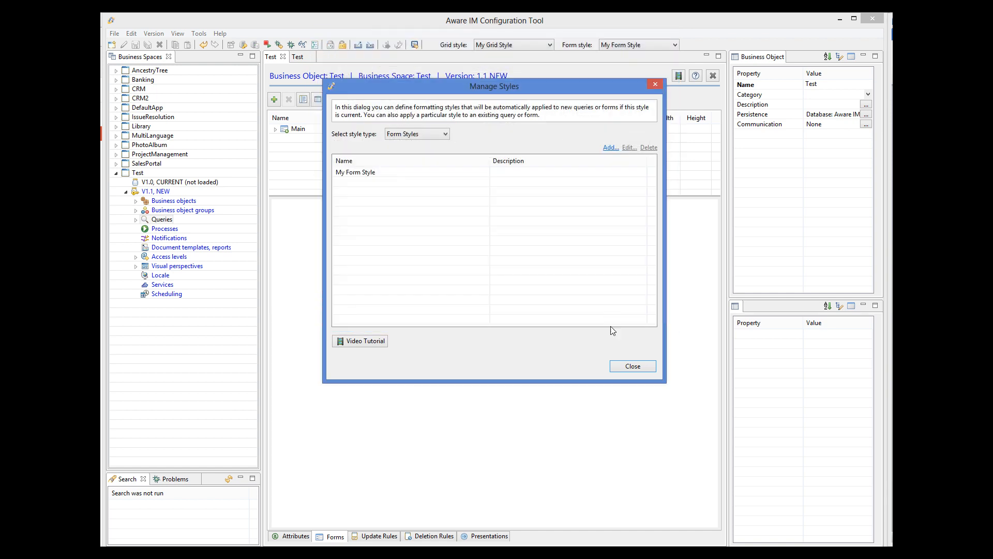
click(629, 366)
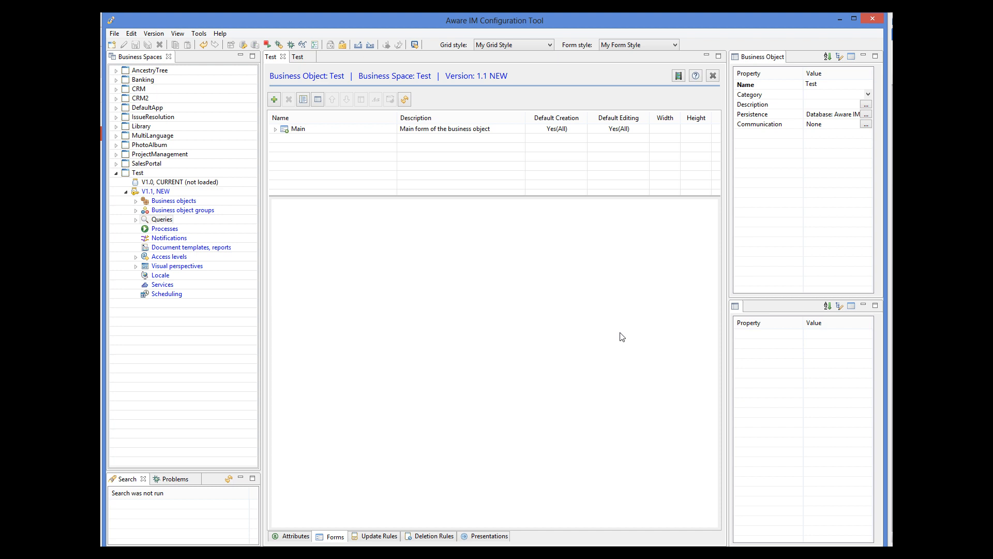
Add a new form named Test to the Test business object
click(274, 100)
text(Test)
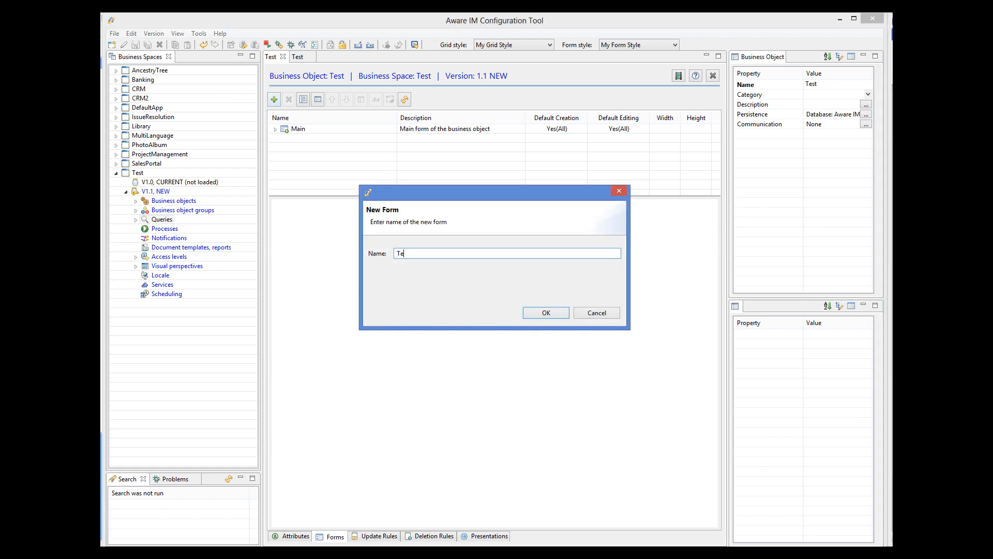
click(557, 314)
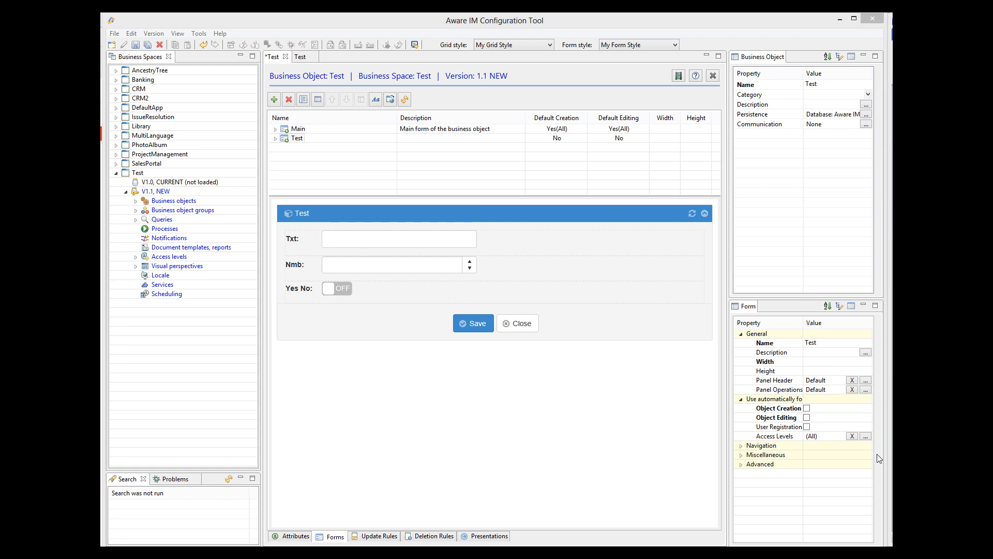
Apply My Form Style to the Main form of the Appointment business object in the CRM business space
click(116, 90)
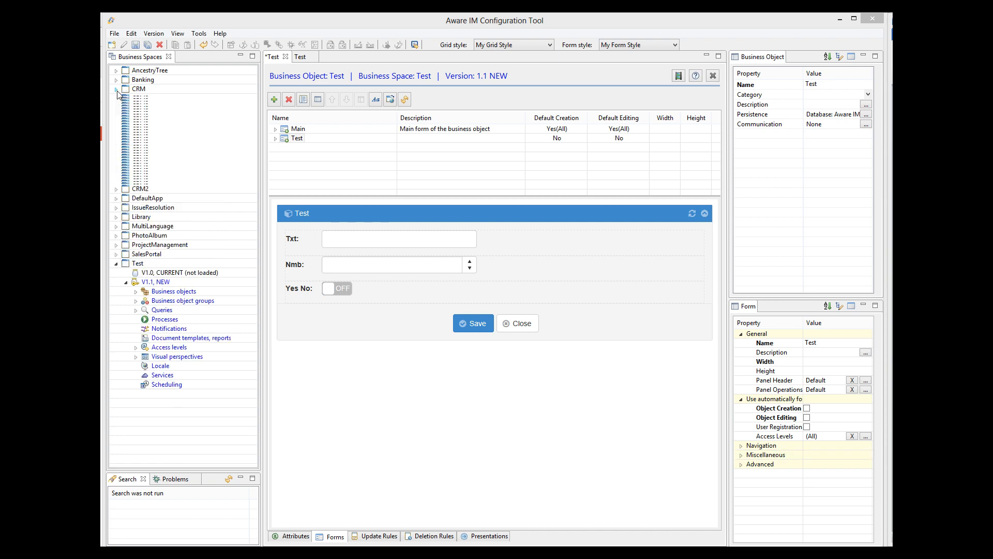
double_click(166, 136)
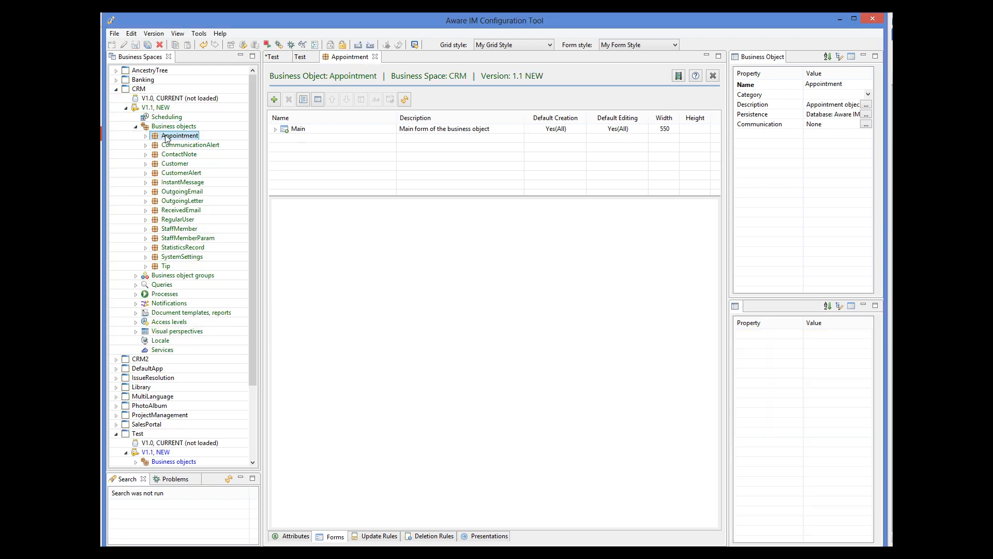
click(293, 130)
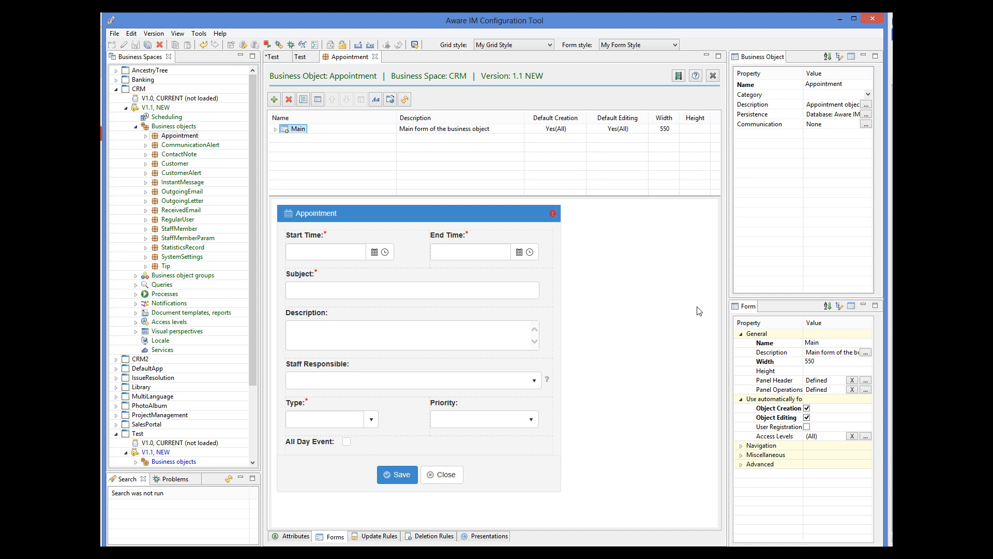
click(376, 100)
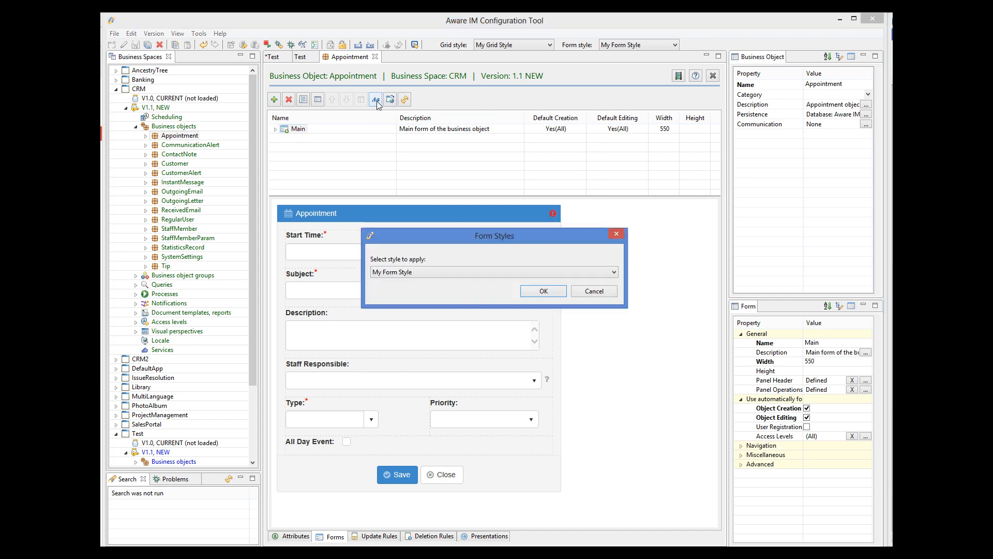
click(543, 291)
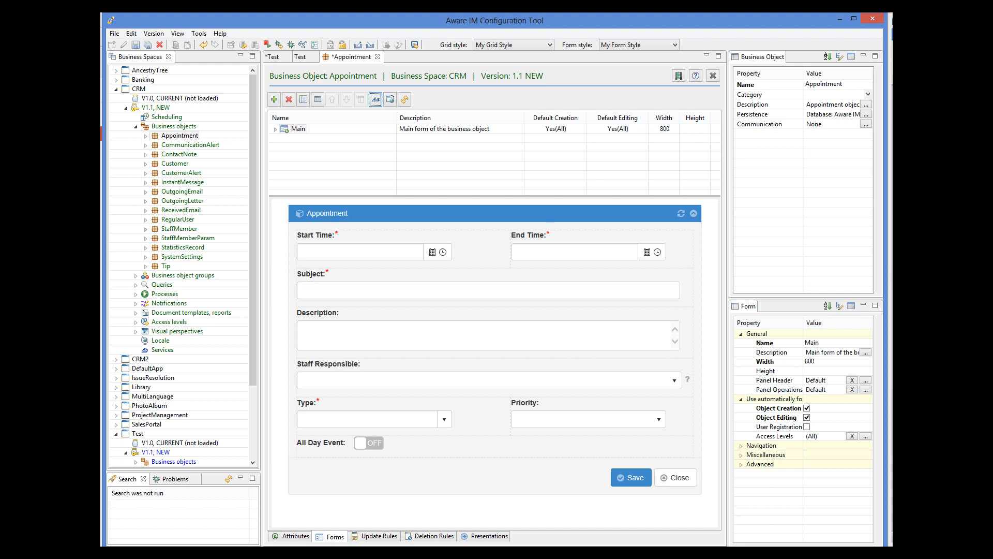
key(alt+Tab)
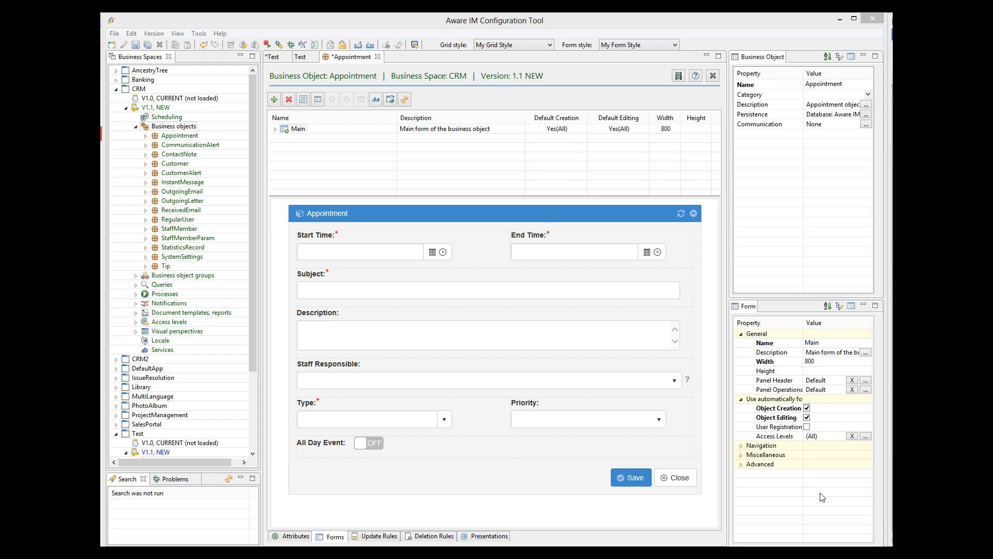
Open the All staff members query in the CRM business space and apply My Grid Style to it
click(136, 285)
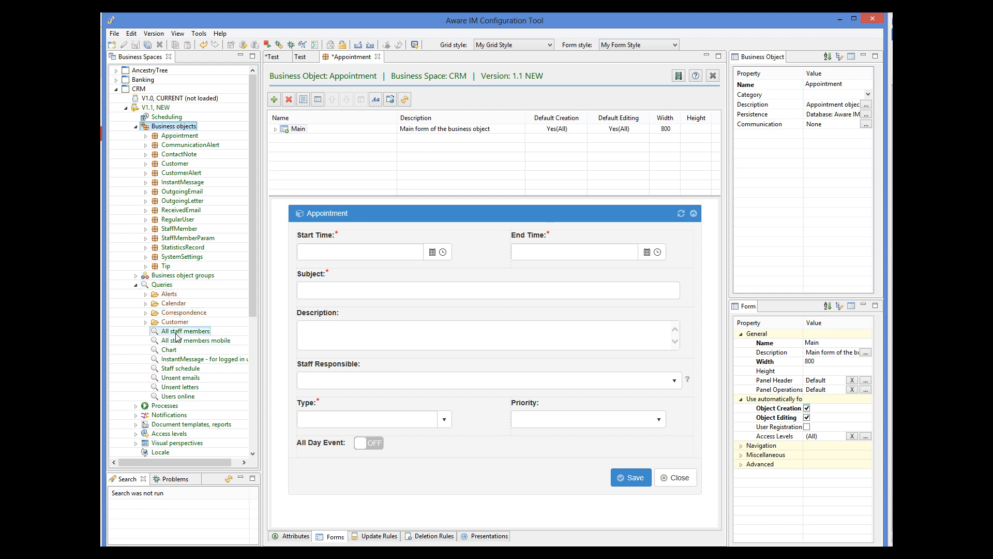
click(177, 335)
double_click(177, 335)
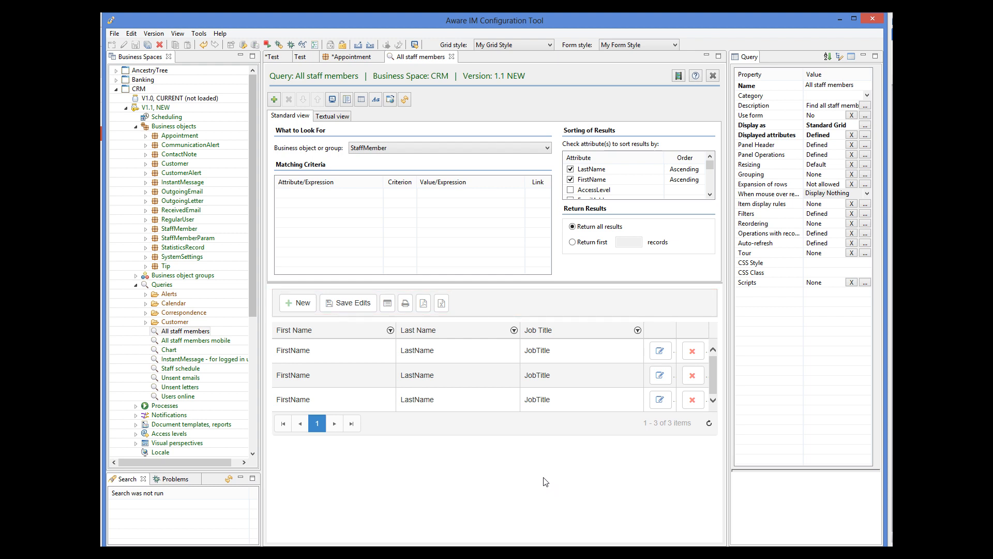
click(376, 102)
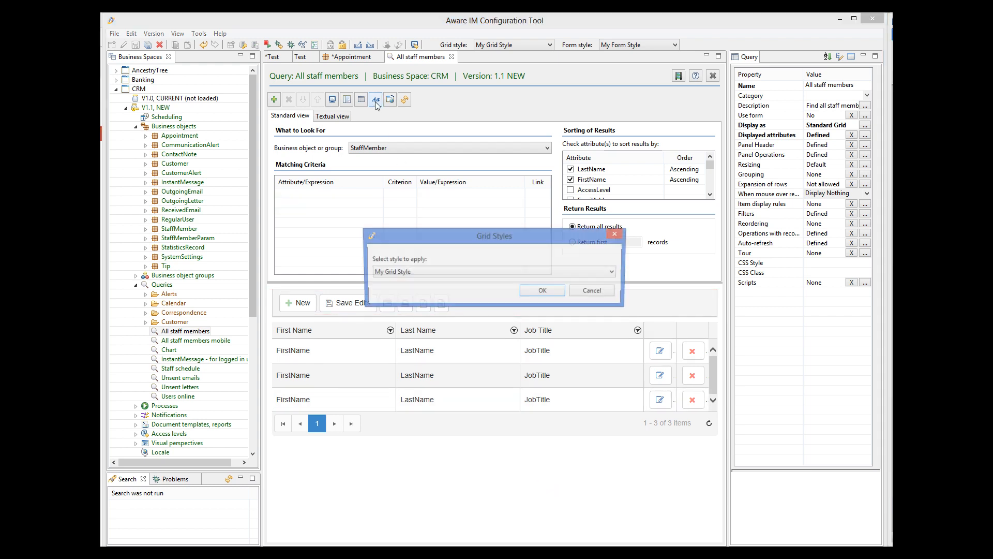
click(543, 291)
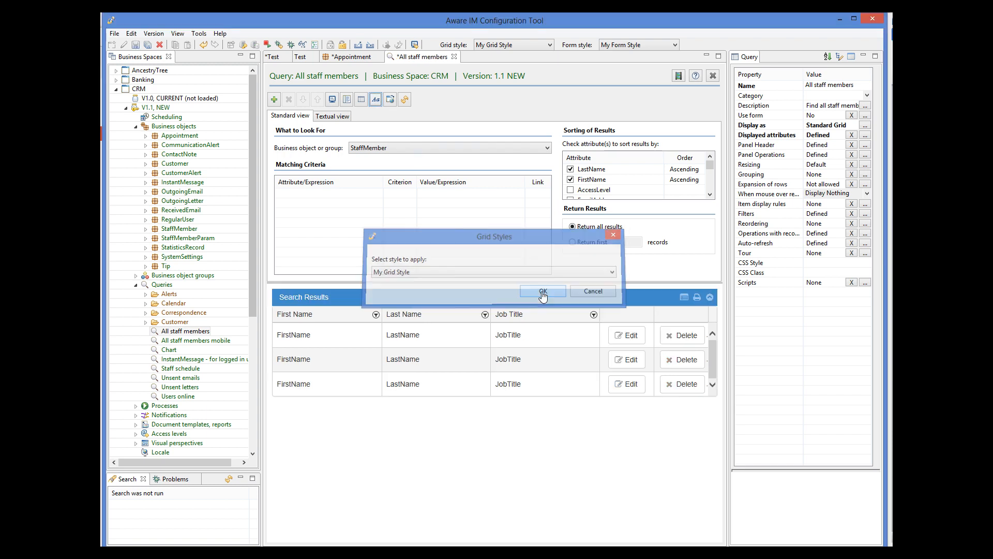